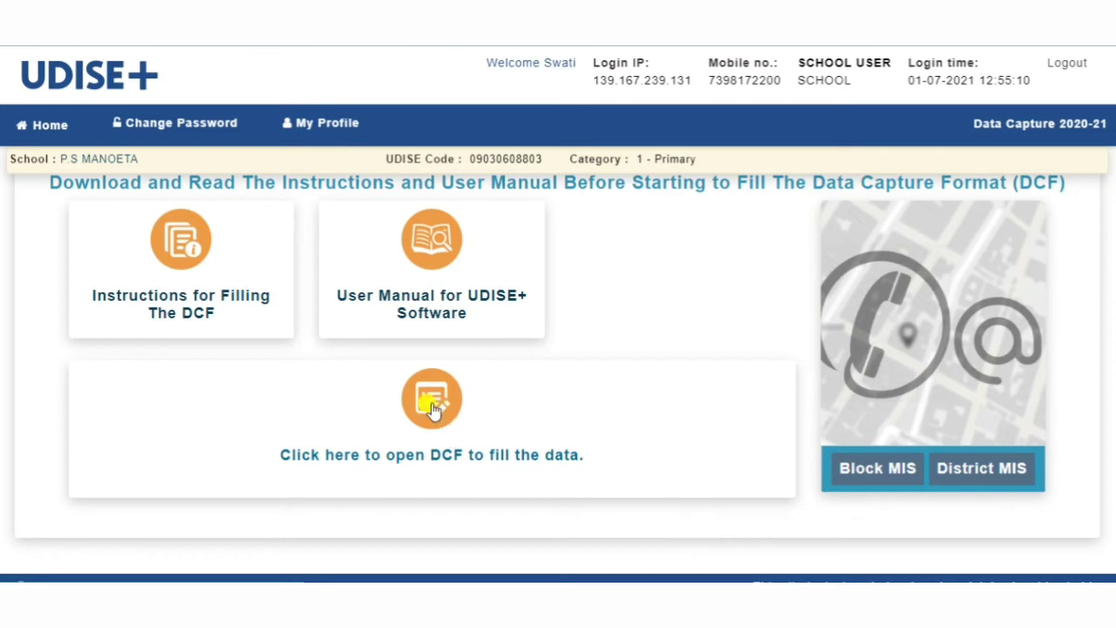
Open the Data Capture Format and acknowledge the important notes shown before data submission.
{"action": "scroll", "coordinate": [431, 408], "scroll_direction": "up", "scroll_amount": 1}
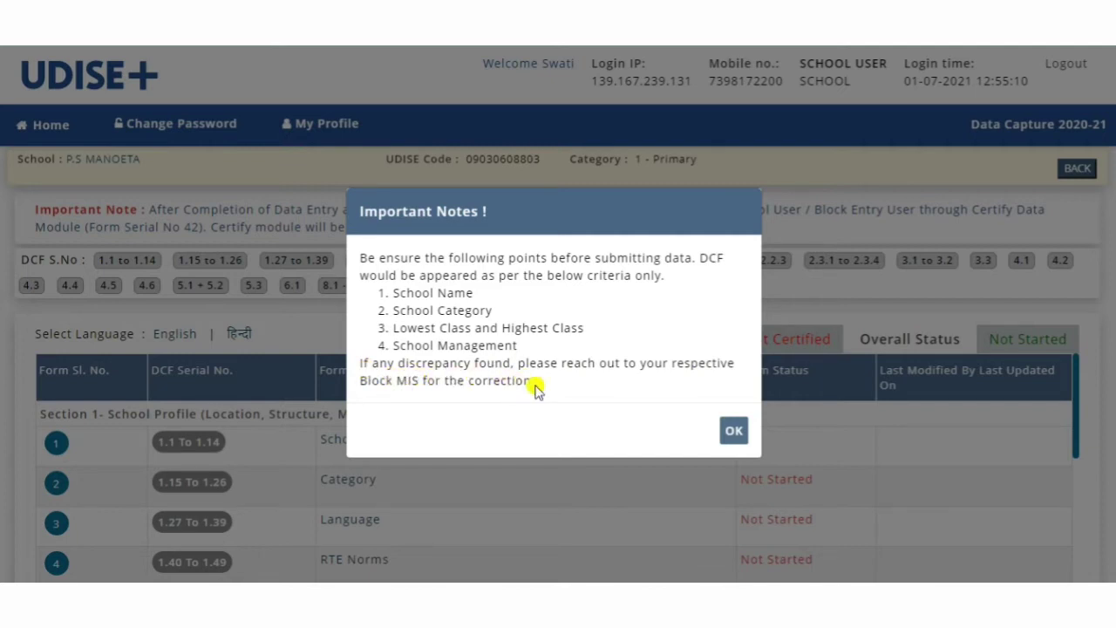
{"action": "left_click", "coordinate": [734, 430]}
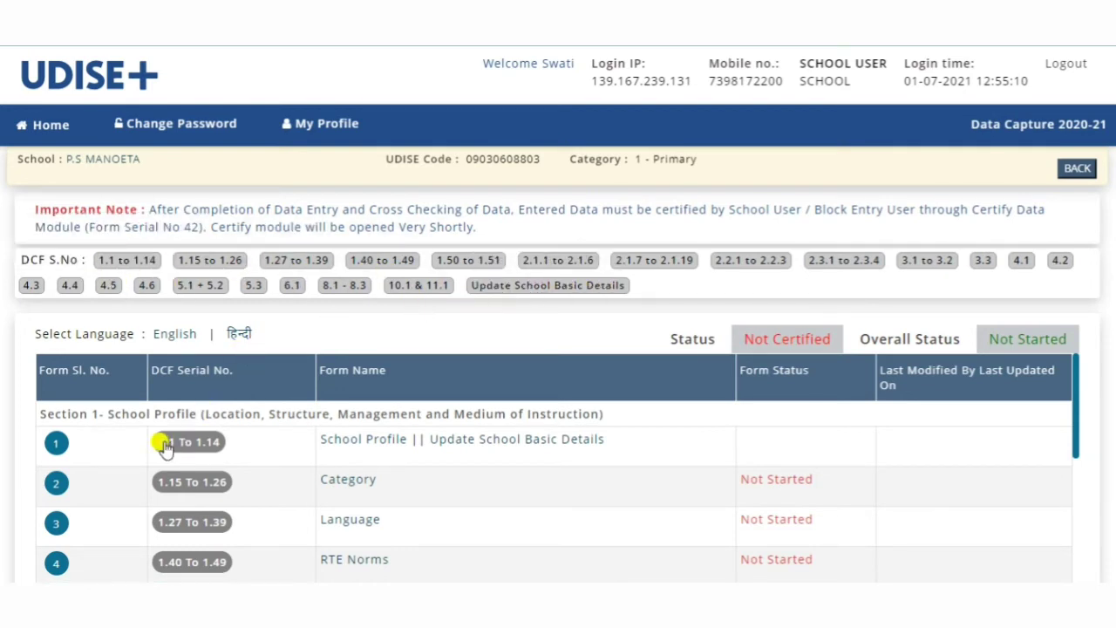
Review the list of DCF forms from the school profile section down to Comparison and Certify Data, including the DCF serial number shortcuts.
{"action": "scroll", "coordinate": [166, 446], "scroll_direction": "down", "scroll_amount": 5}
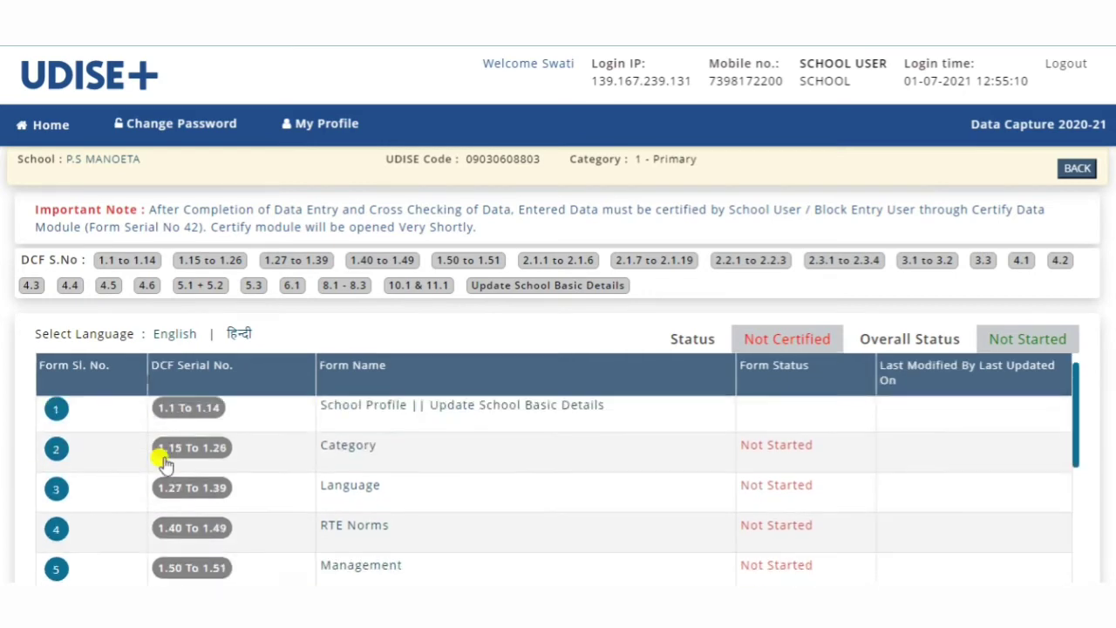
{"action": "scroll", "coordinate": [154, 471], "scroll_direction": "down", "scroll_amount": 5}
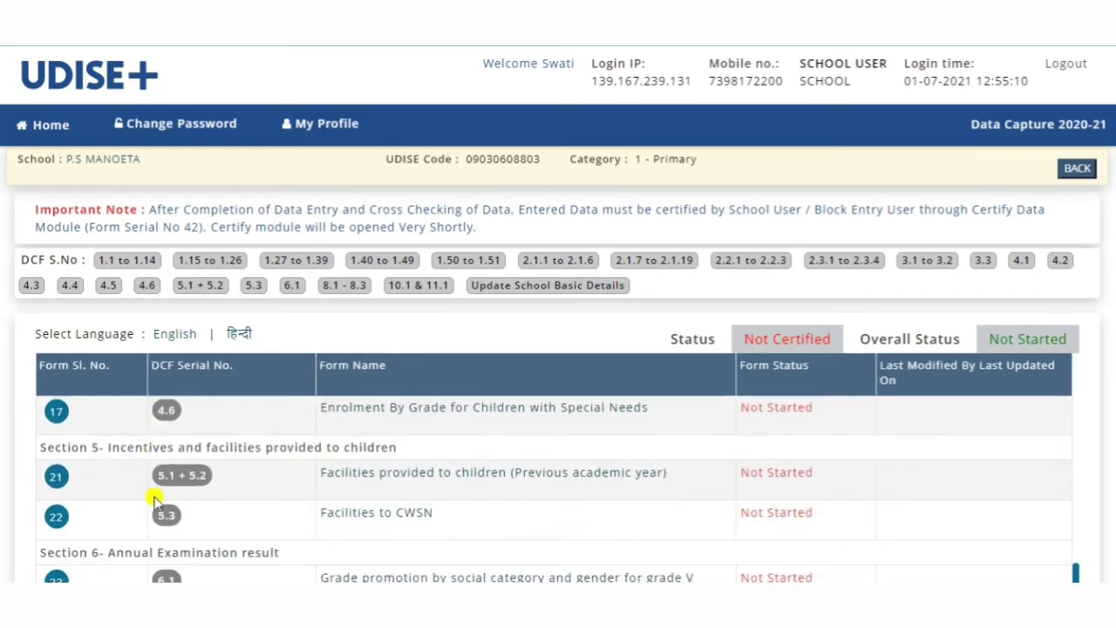
{"action": "scroll", "coordinate": [155, 498], "scroll_direction": "down", "scroll_amount": 2}
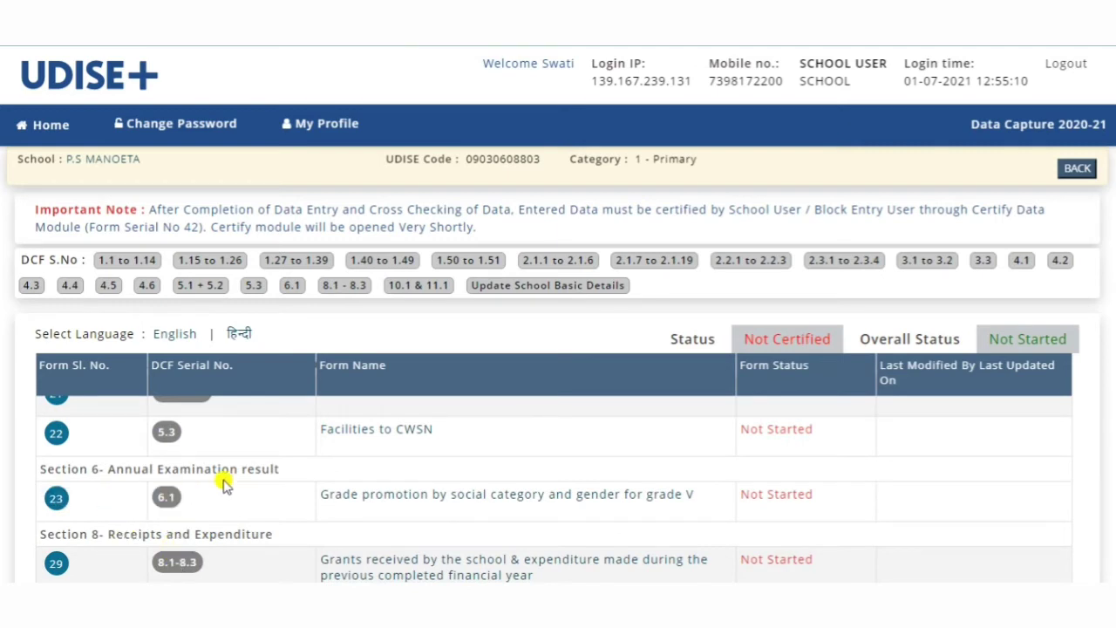
{"action": "scroll", "coordinate": [88, 498], "scroll_direction": "down", "scroll_amount": 3}
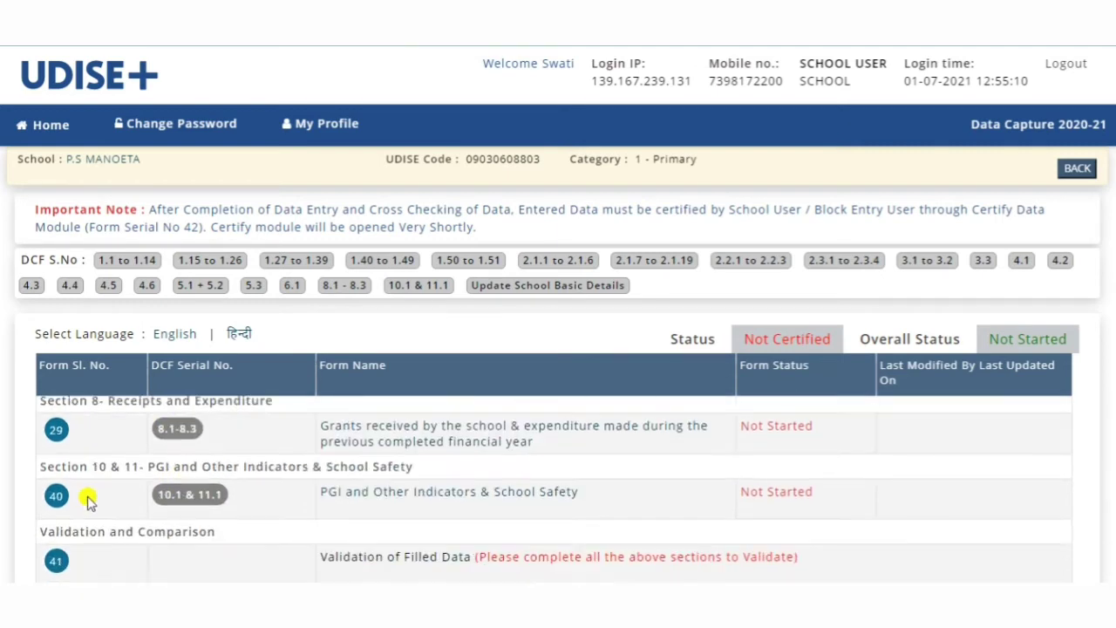
{"action": "scroll", "coordinate": [86, 506], "scroll_direction": "down", "scroll_amount": 5}
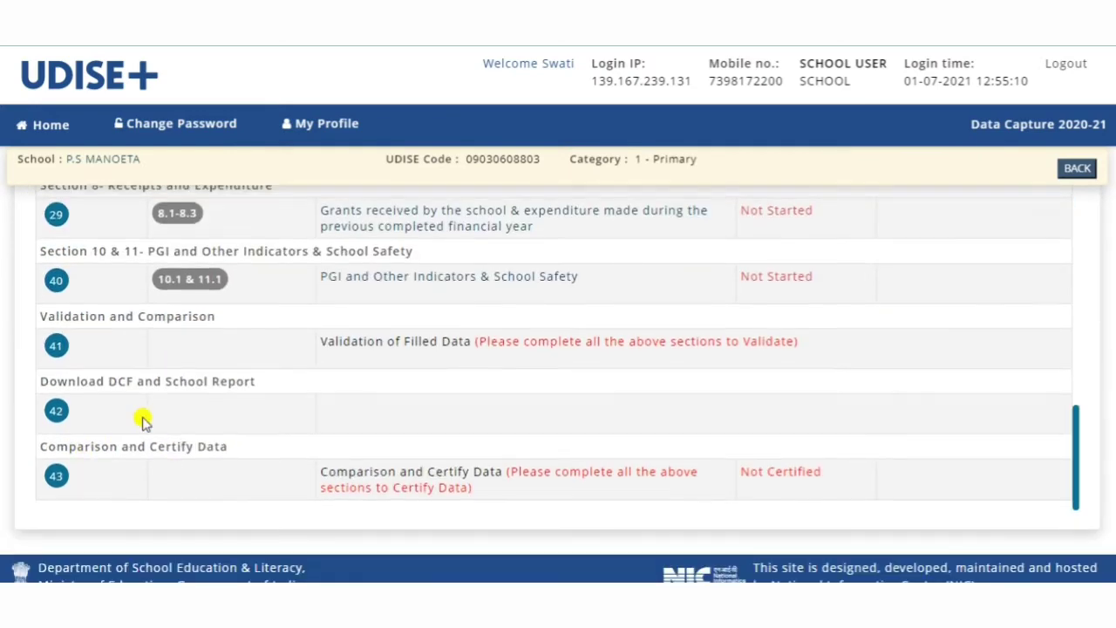
{"action": "scroll", "coordinate": [142, 419], "scroll_direction": "up", "scroll_amount": 15}
{"action": "scroll", "coordinate": [153, 410], "scroll_direction": "up", "scroll_amount": 5}
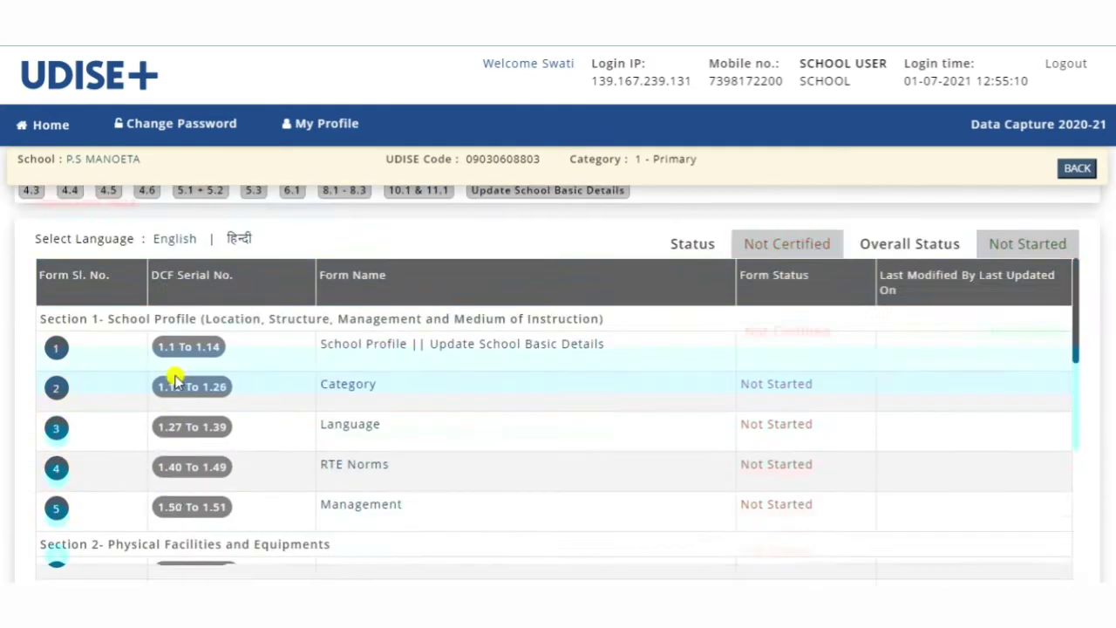
{"action": "scroll", "coordinate": [167, 369], "scroll_direction": "down", "scroll_amount": 2}
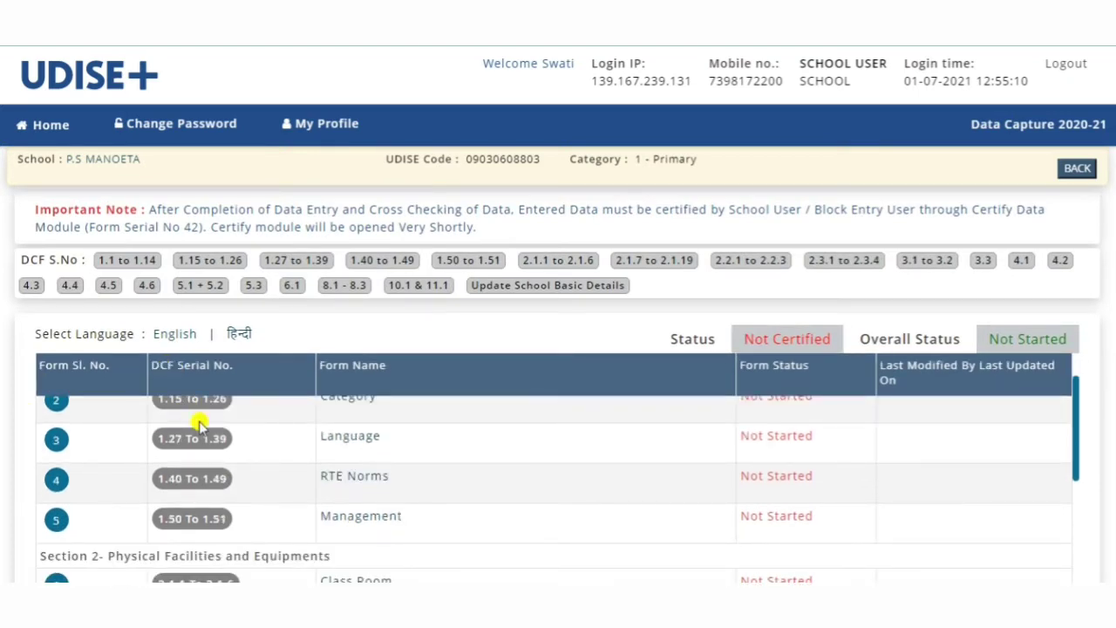
{"action": "scroll", "coordinate": [199, 429], "scroll_direction": "up", "scroll_amount": 2}
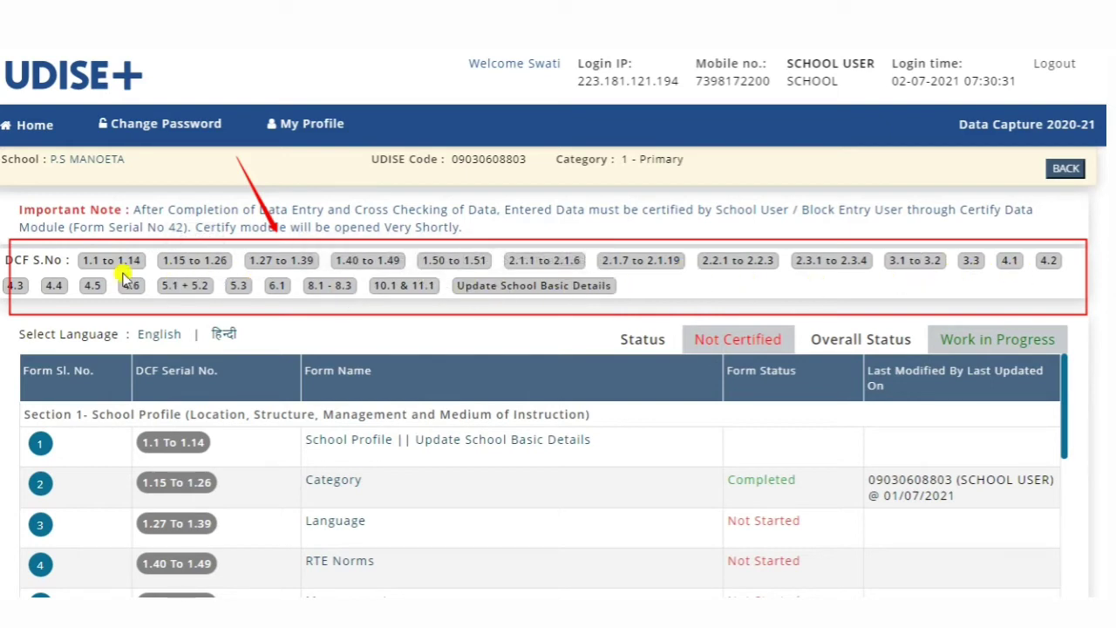
{"action": "scroll", "coordinate": [340, 366], "scroll_direction": "down", "scroll_amount": 1}
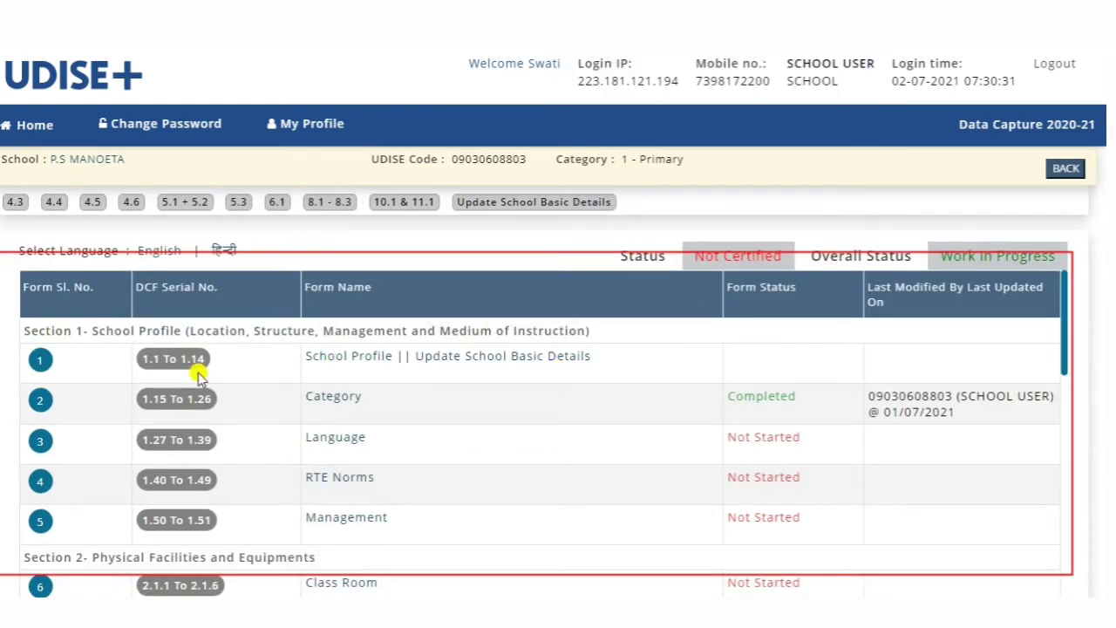
Draw red arrows marking the Form Sl. No., DCF Serial No., Form Name, Form Status and Last Modified columns of the form list.
{"action": "mouse_move", "coordinate": [835, 53]}
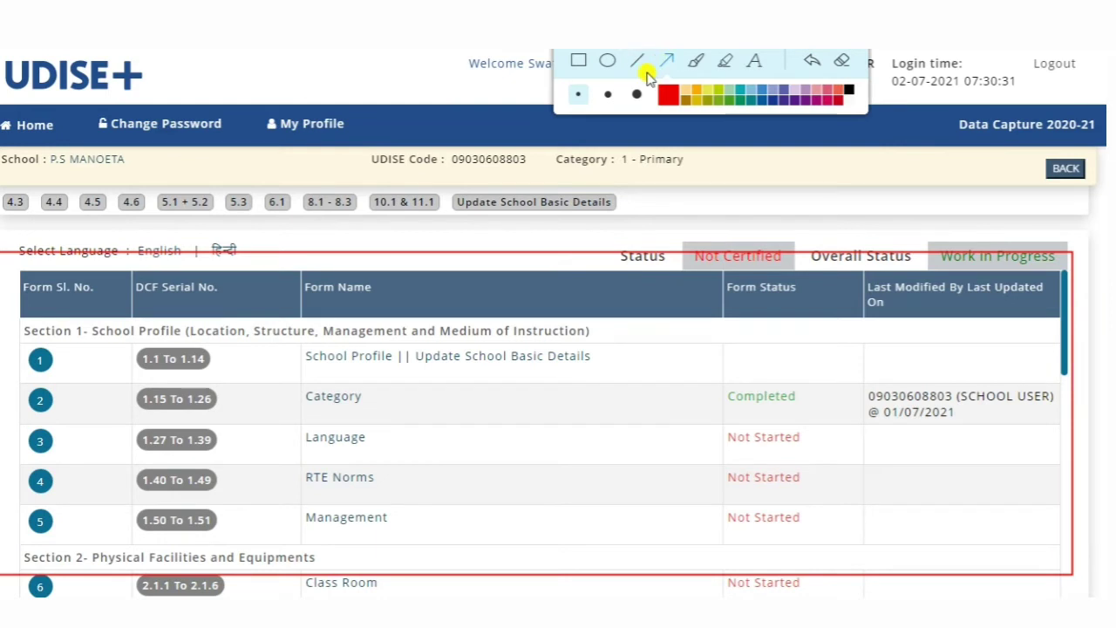
{"action": "left_click_drag", "start_coordinate": [42, 293], "coordinate": [70, 388]}
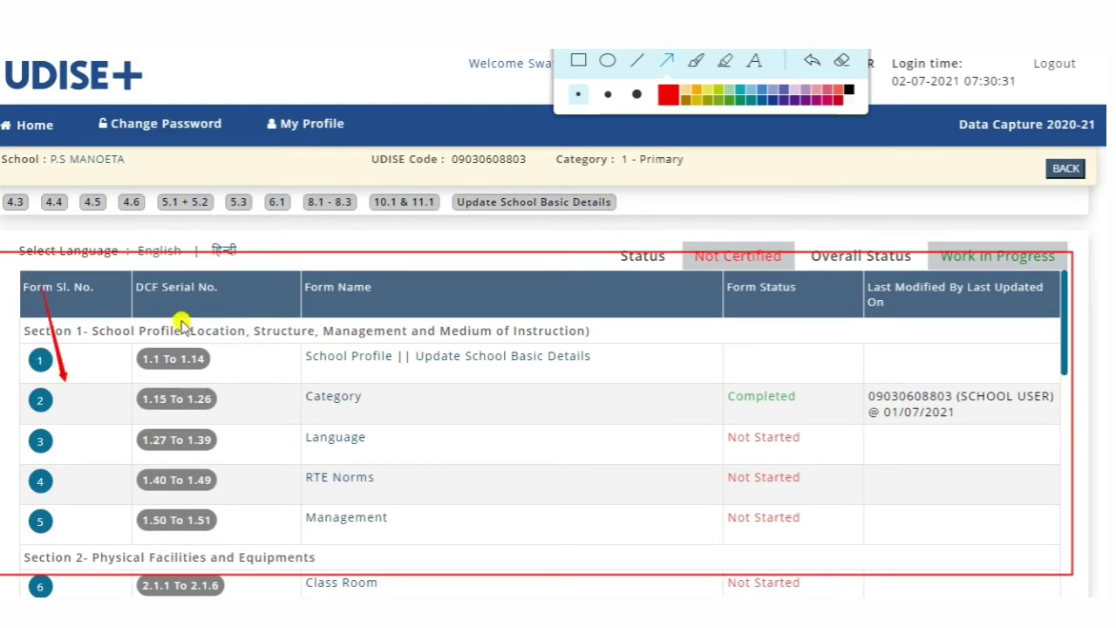
{"action": "mouse_move", "coordinate": [120, 449]}
{"action": "left_mouse_down"}
{"action": "mouse_move", "coordinate": [166, 411]}
{"action": "mouse_move", "coordinate": [218, 295]}
{"action": "left_mouse_up"}
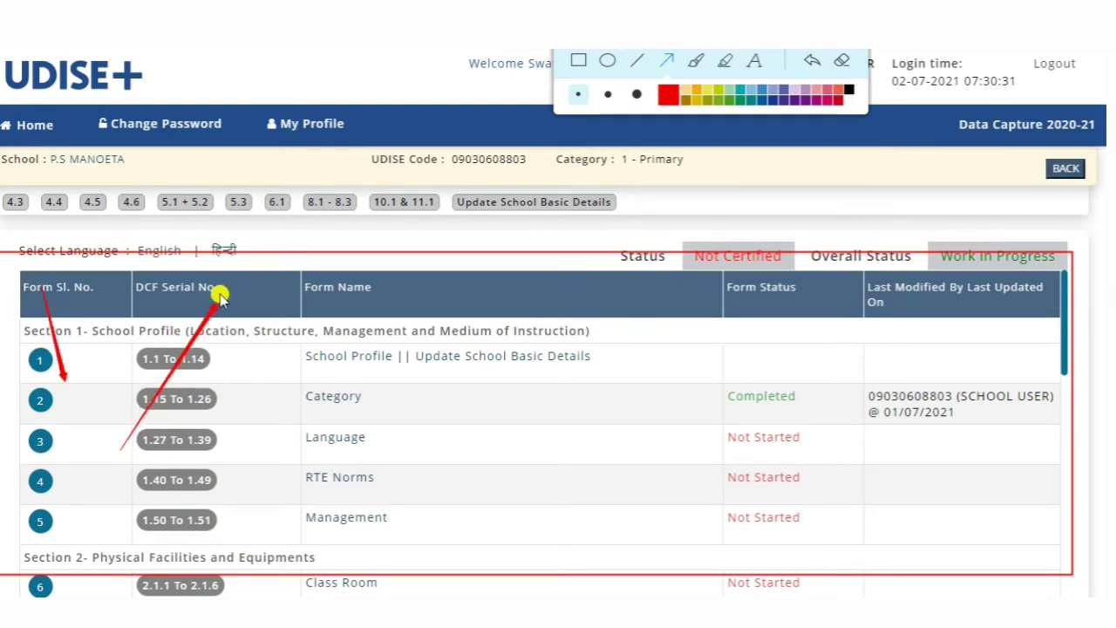
{"action": "left_click_drag", "start_coordinate": [340, 436], "coordinate": [359, 334]}
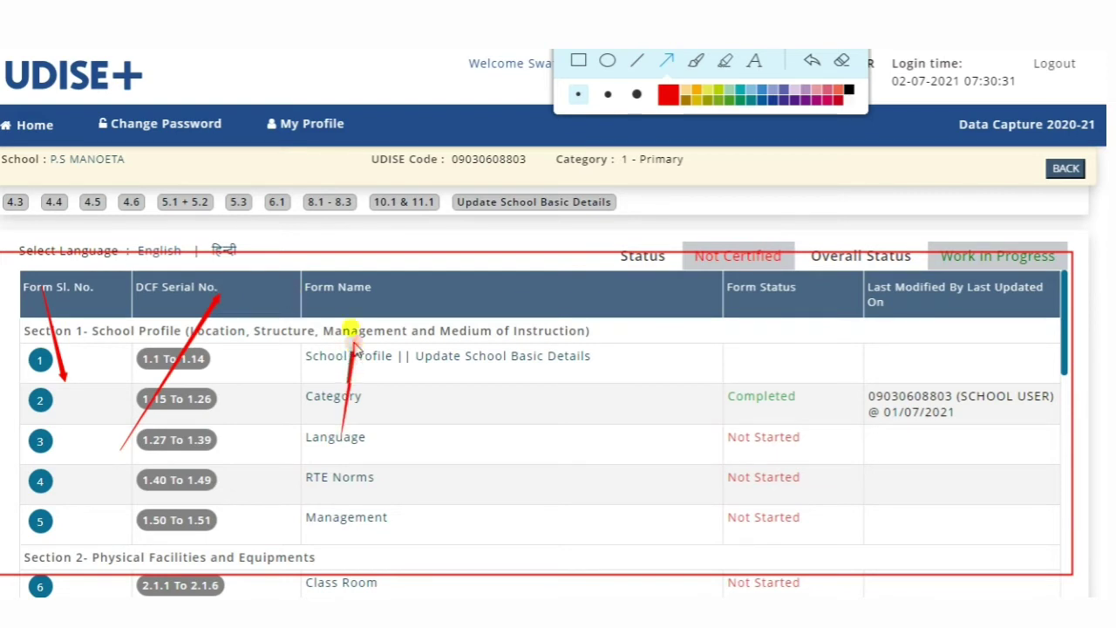
{"action": "left_click_drag", "start_coordinate": [673, 415], "coordinate": [743, 324]}
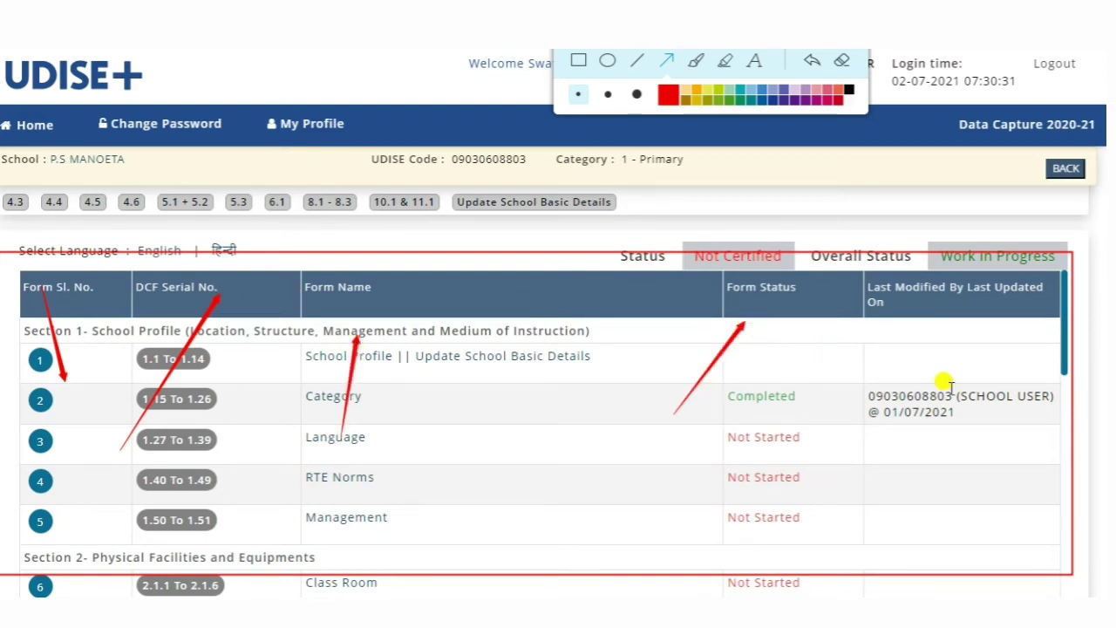
{"action": "mouse_move", "coordinate": [917, 448]}
{"action": "left_mouse_down"}
{"action": "mouse_move", "coordinate": [941, 379]}
{"action": "mouse_move", "coordinate": [942, 325]}
{"action": "left_mouse_up"}
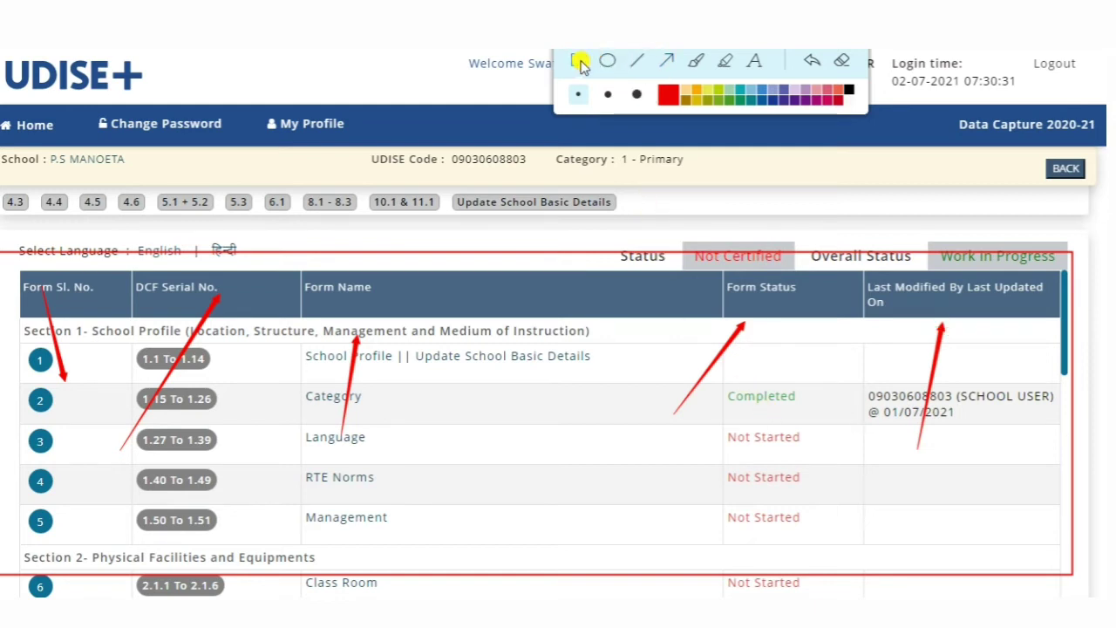
Draw a red box around the Category form's status and an arrow pointing to it, and clear all annotations.
{"action": "mouse_move", "coordinate": [823, 377]}
{"action": "left_mouse_down"}
{"action": "mouse_move", "coordinate": [747, 369]}
{"action": "mouse_move", "coordinate": [709, 381]}
{"action": "mouse_move", "coordinate": [708, 406]}
{"action": "left_mouse_up"}
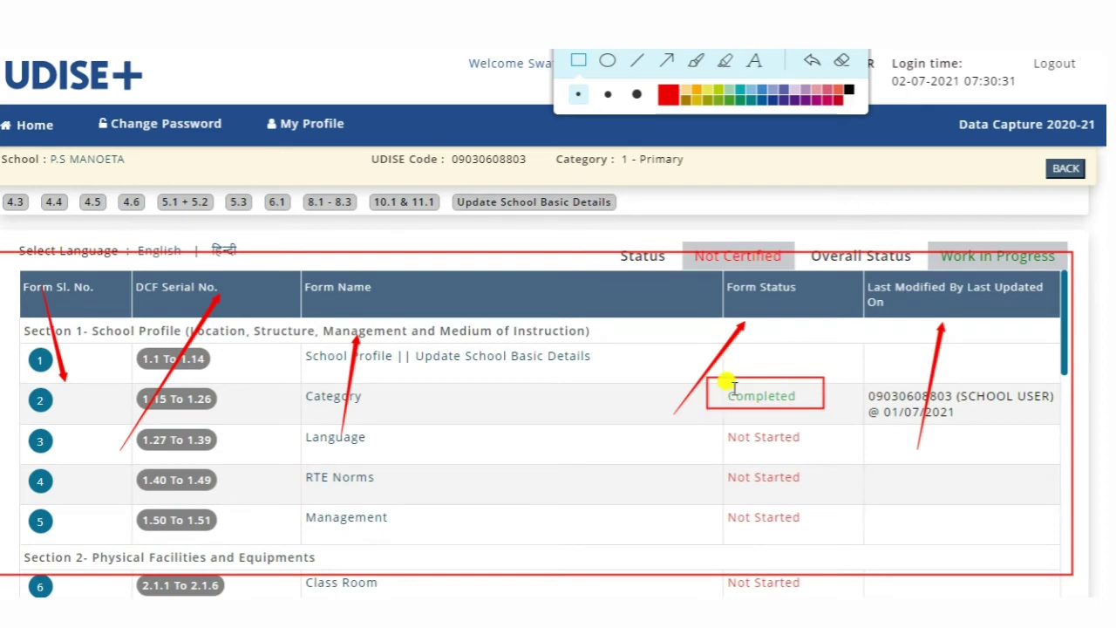
{"action": "left_click", "coordinate": [665, 58]}
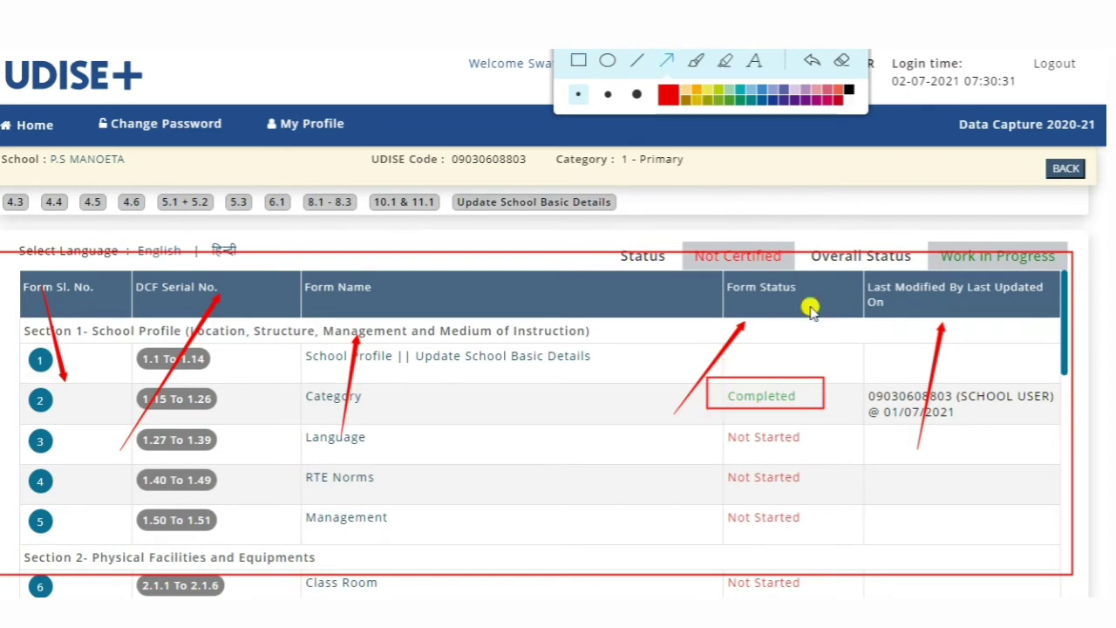
{"action": "left_click_drag", "start_coordinate": [803, 314], "coordinate": [801, 363]}
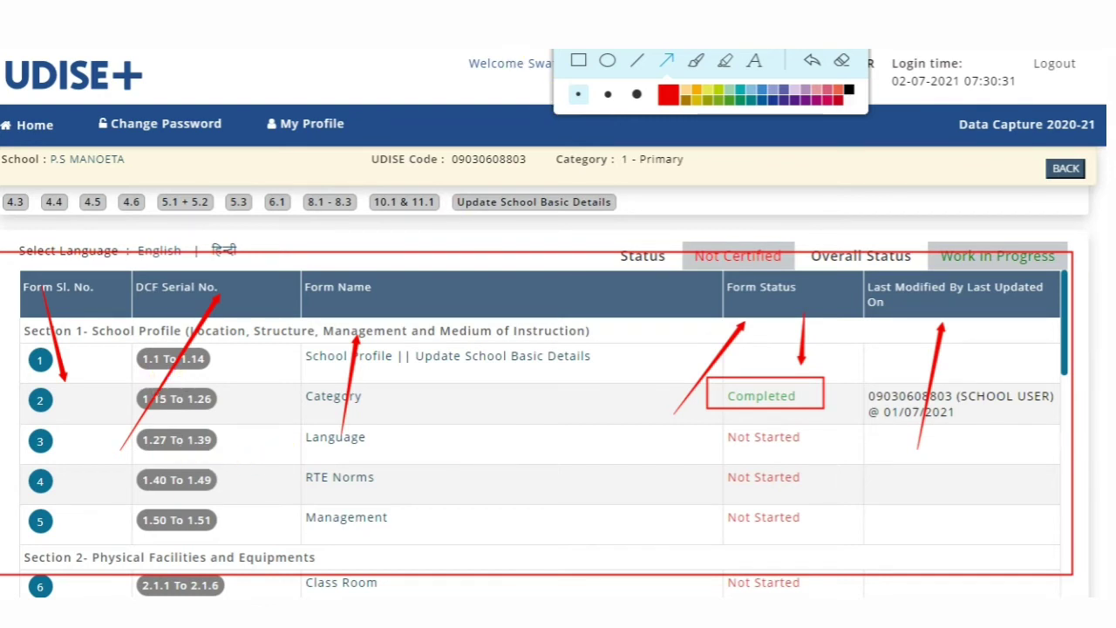
{"action": "key", "text": "Escape"}
Restart the screen annotation and draw red arrows to the 1.1 To 1.14 serial number and the Category form name.
{"action": "left_click_drag", "start_coordinate": [259, 486], "coordinate": [228, 391]}
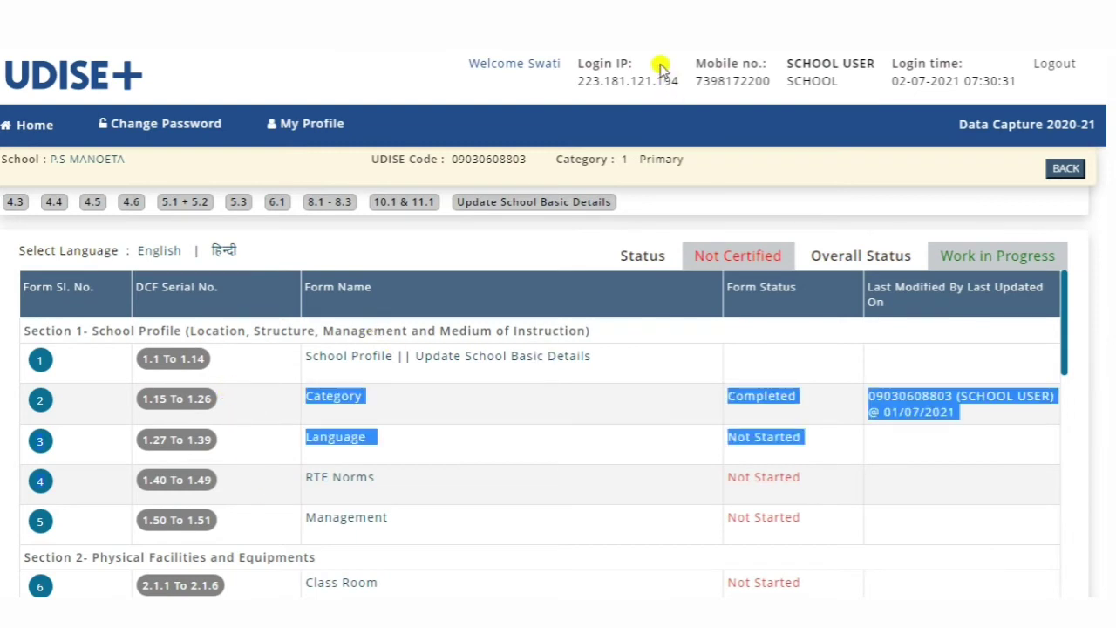
{"action": "key", "text": "ctrl+shift+a"}
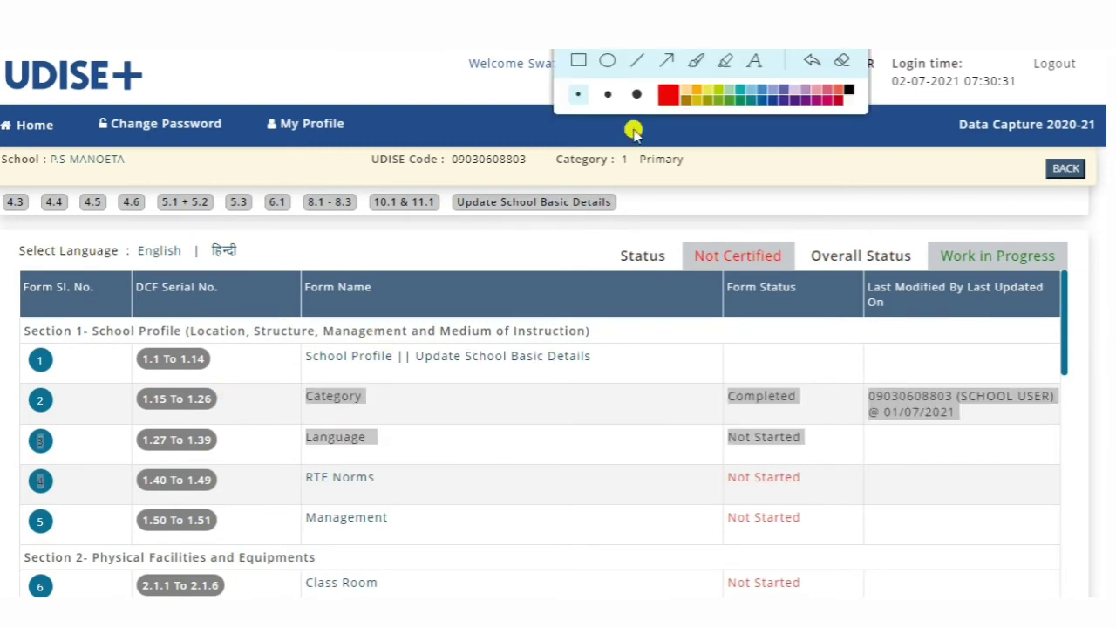
{"action": "left_click", "coordinate": [665, 63]}
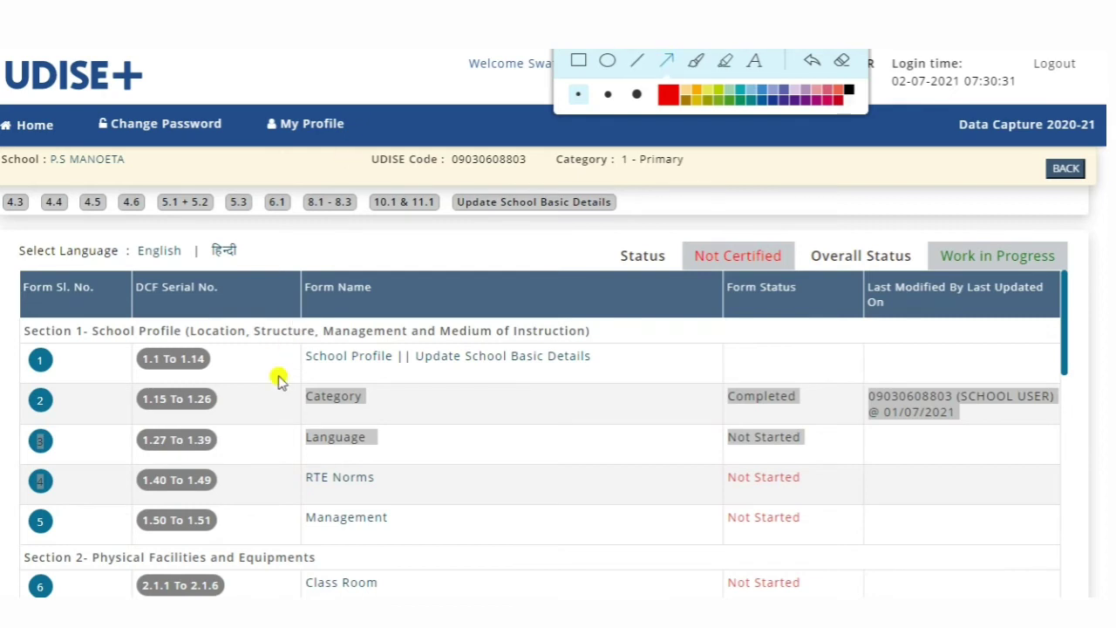
{"action": "mouse_move", "coordinate": [271, 524]}
{"action": "left_mouse_down"}
{"action": "mouse_move", "coordinate": [277, 490]}
{"action": "mouse_move", "coordinate": [206, 358]}
{"action": "mouse_move", "coordinate": [202, 369]}
{"action": "left_mouse_up"}
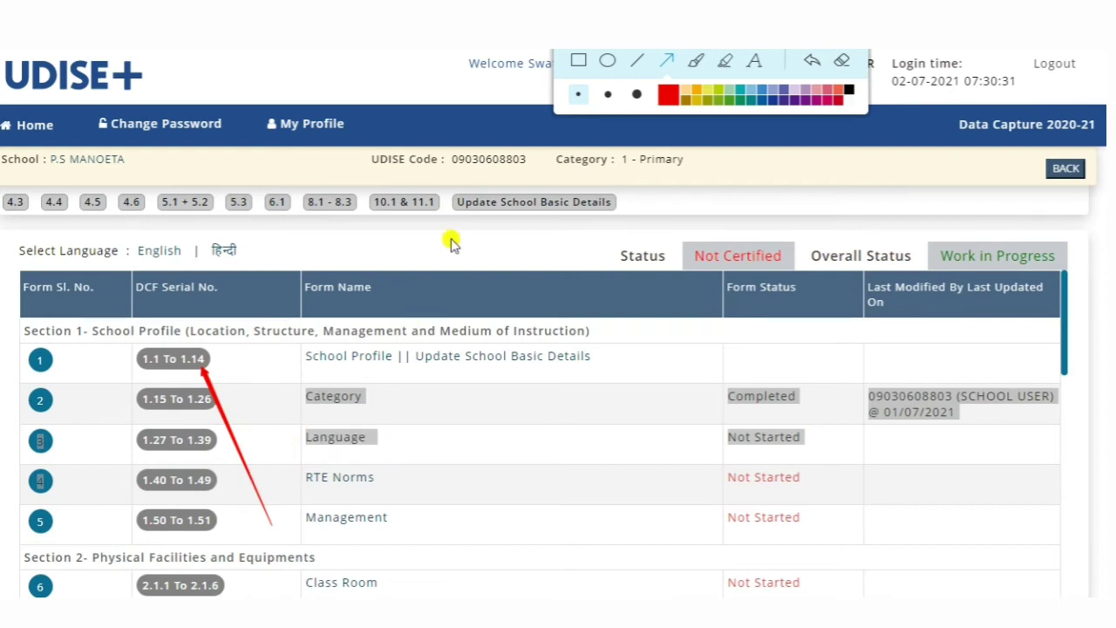
{"action": "mouse_move", "coordinate": [501, 527]}
{"action": "left_mouse_down"}
{"action": "mouse_move", "coordinate": [486, 485]}
{"action": "mouse_move", "coordinate": [354, 399]}
{"action": "left_mouse_up"}
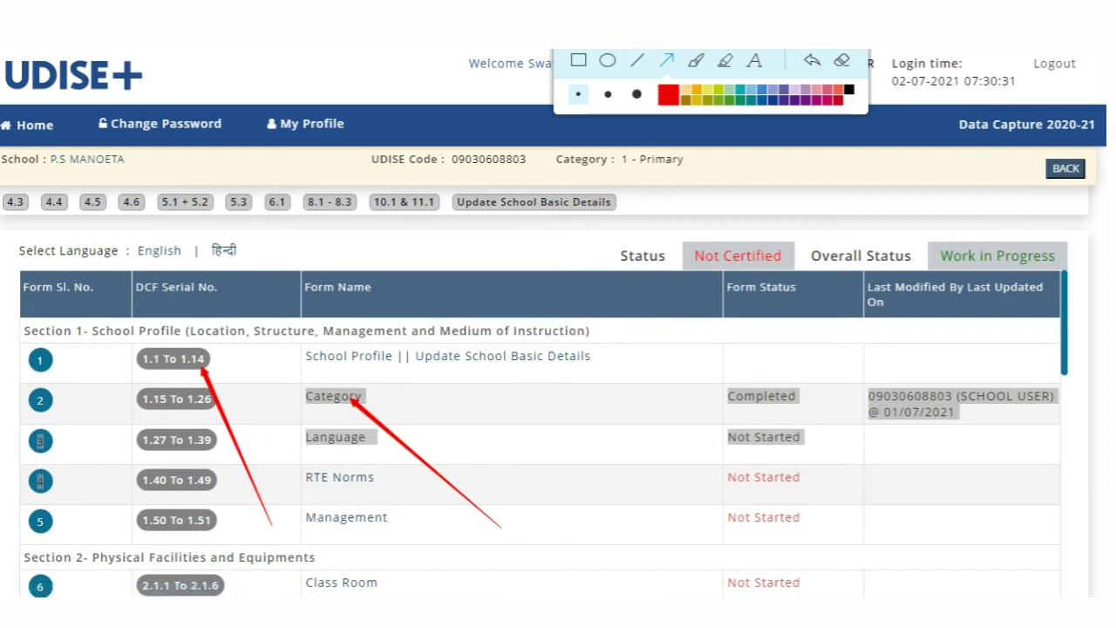
Open the Language form and review its questions from 1.27 to 1.39.
{"action": "scroll", "coordinate": [543, 324], "scroll_direction": "down", "scroll_amount": 1}
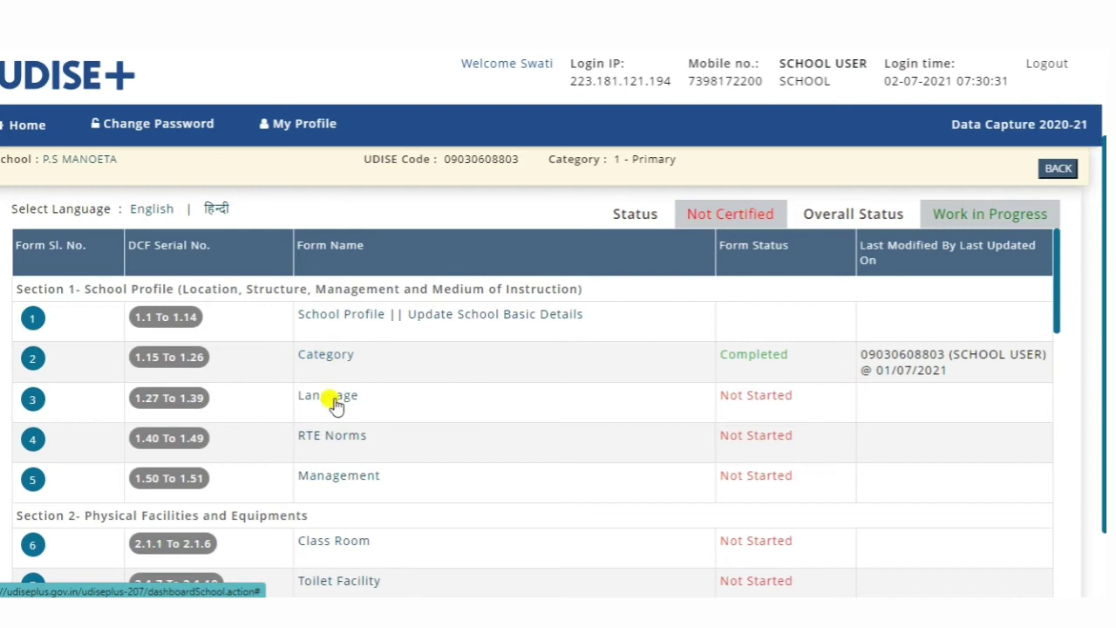
{"action": "scroll", "coordinate": [337, 406], "scroll_direction": "up", "scroll_amount": 3}
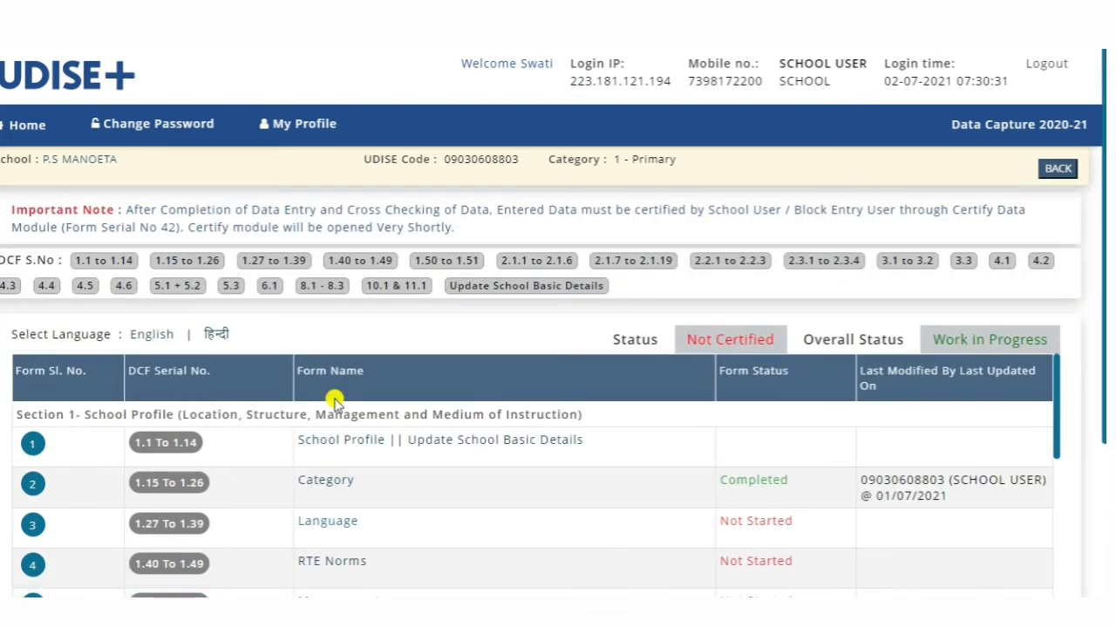
{"action": "left_click", "coordinate": [372, 451]}
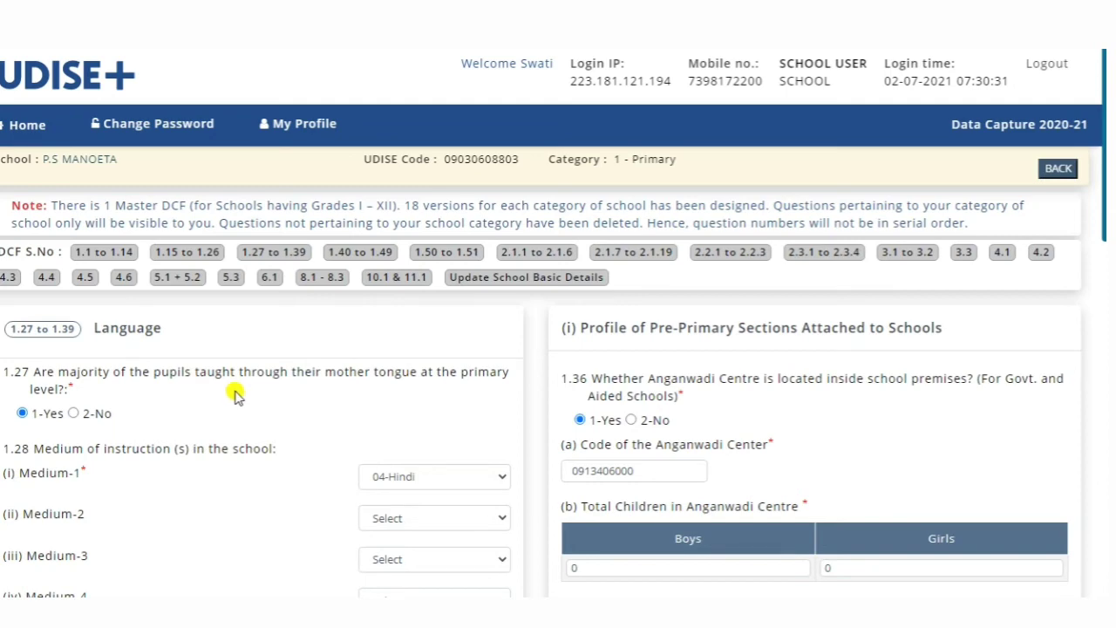
{"action": "scroll", "coordinate": [234, 394], "scroll_direction": "down", "scroll_amount": 3}
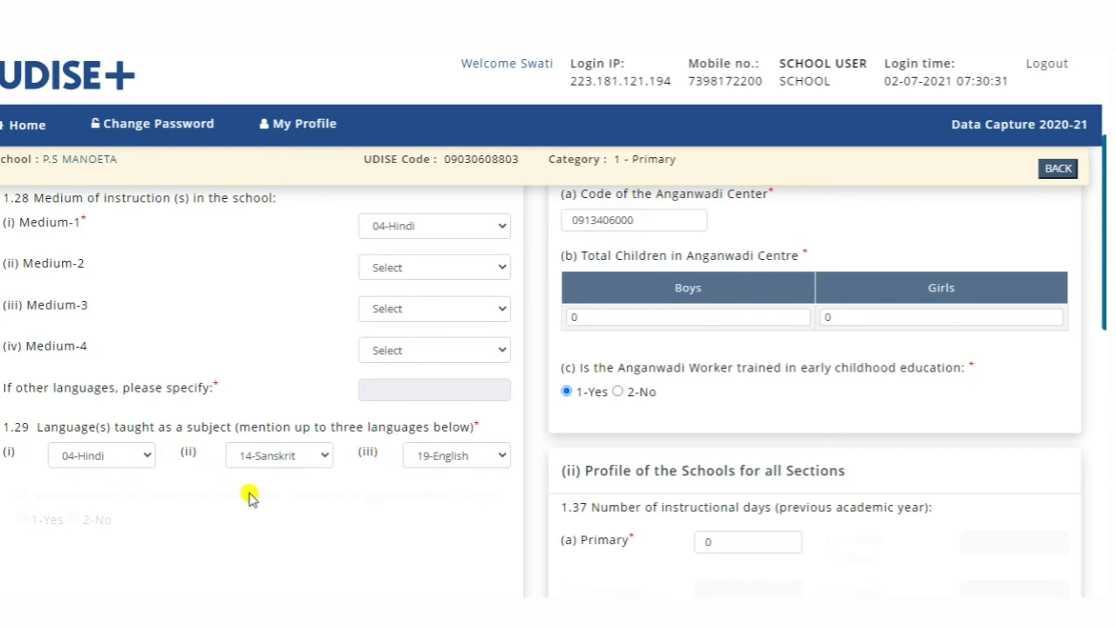
{"action": "scroll", "coordinate": [247, 506], "scroll_direction": "down", "scroll_amount": 1}
{"action": "scroll", "coordinate": [244, 508], "scroll_direction": "down", "scroll_amount": 1}
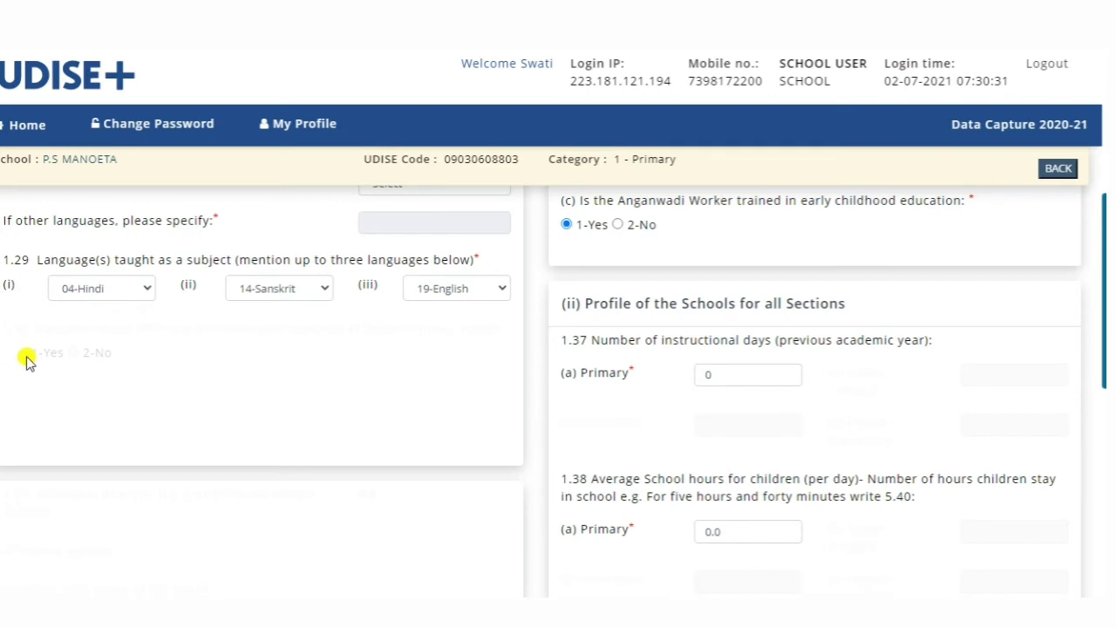
{"action": "scroll", "coordinate": [275, 396], "scroll_direction": "down", "scroll_amount": 4}
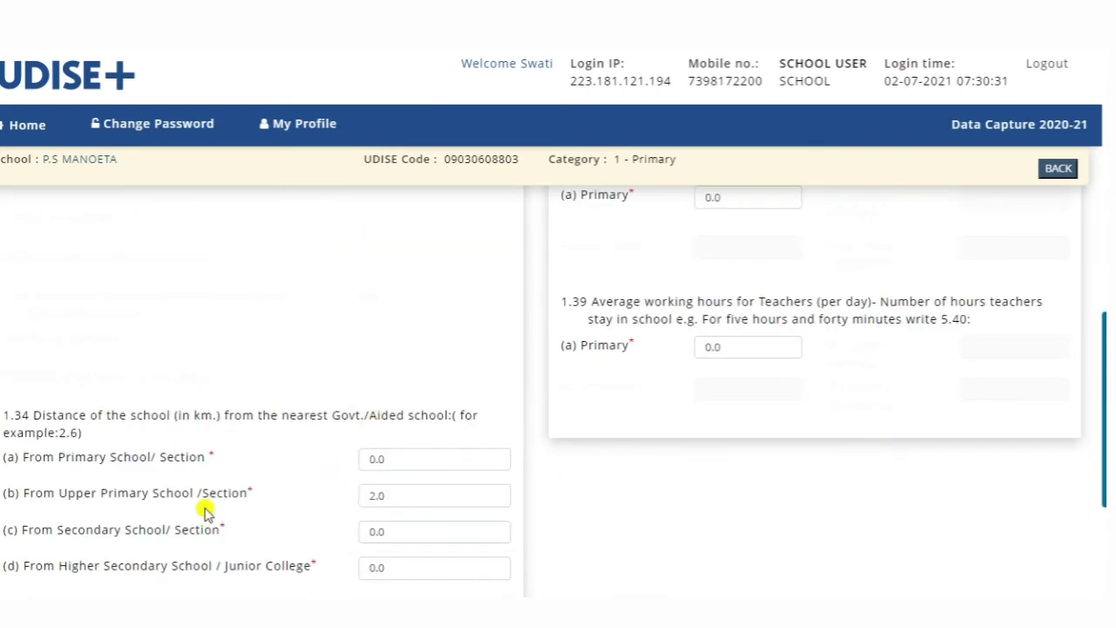
{"action": "scroll", "coordinate": [209, 494], "scroll_direction": "down", "scroll_amount": 3}
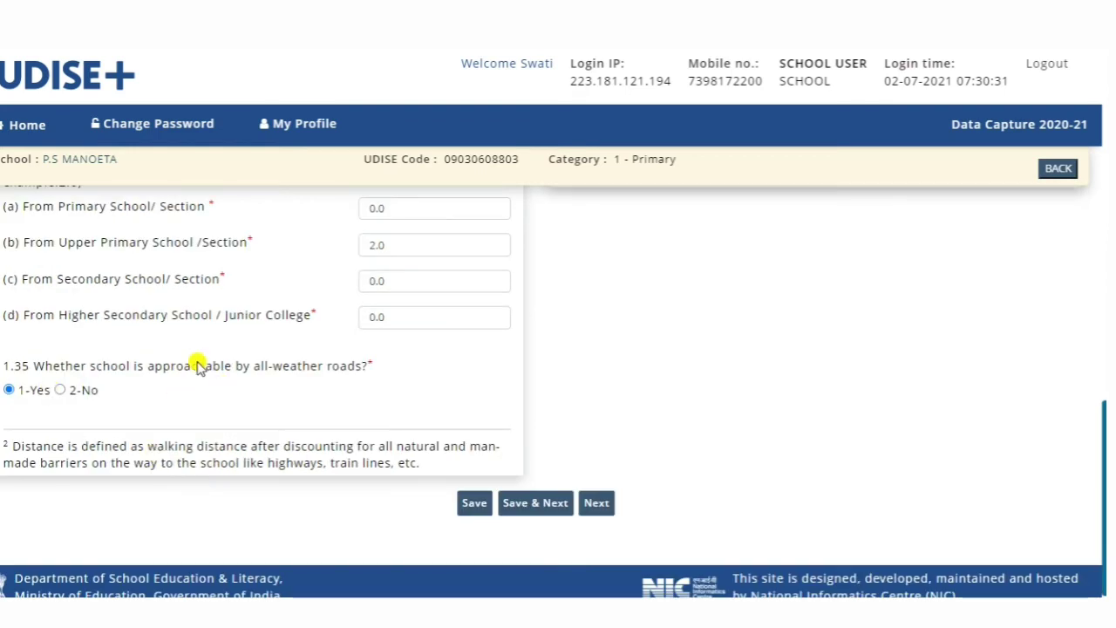
{"action": "scroll", "coordinate": [703, 339], "scroll_direction": "up", "scroll_amount": 10}
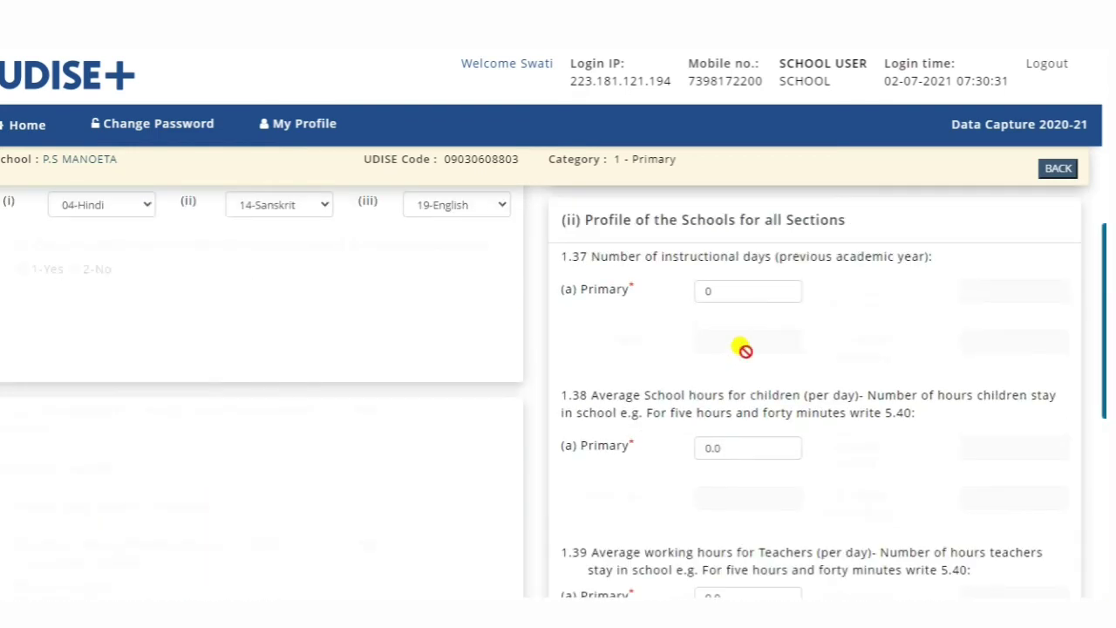
{"action": "scroll", "coordinate": [617, 242], "scroll_direction": "up", "scroll_amount": 3}
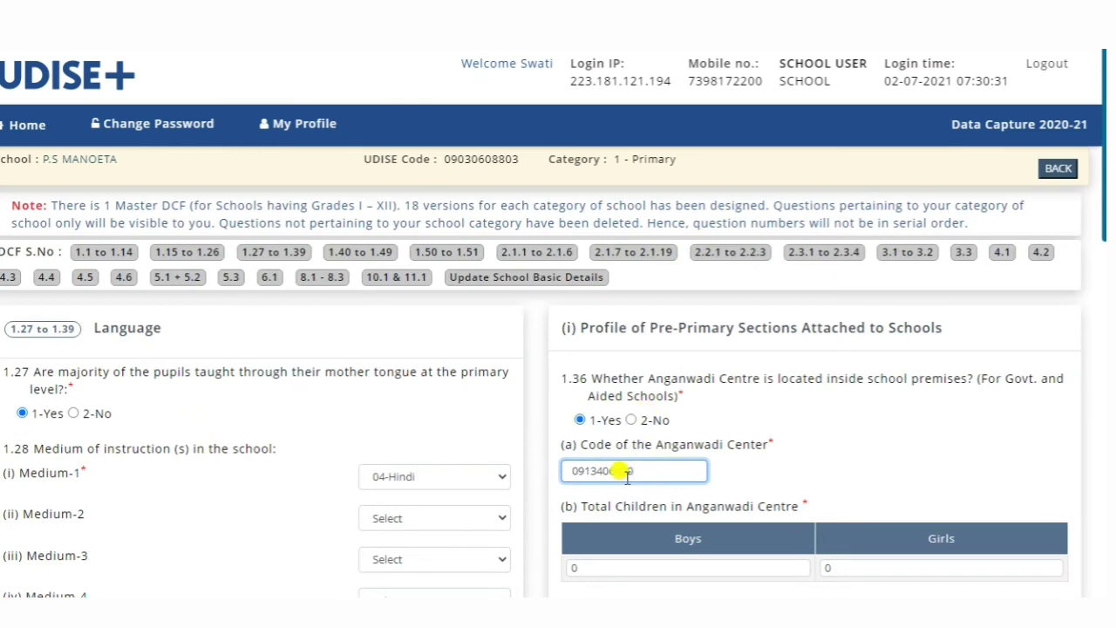
{"action": "scroll", "coordinate": [668, 425], "scroll_direction": "down", "scroll_amount": 1}
{"action": "scroll", "coordinate": [658, 432], "scroll_direction": "down", "scroll_amount": 1}
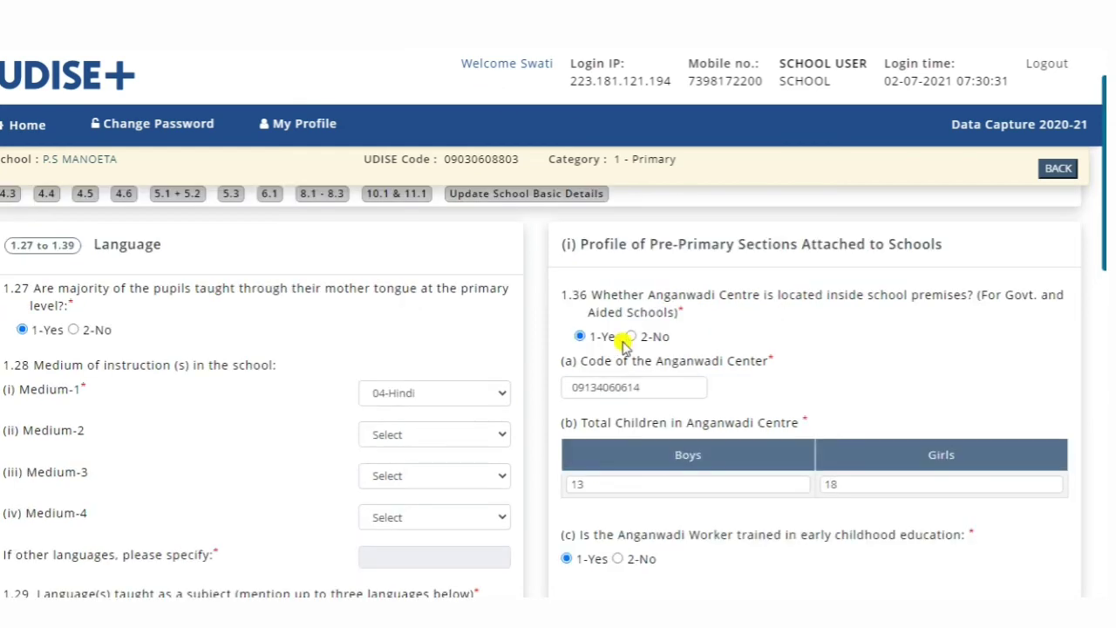
Check the remaining Language form entries, including 1.34, 1.35 and 1.37 to 1.39, and save the form while continuing to 1.40 to 1.49.
{"action": "left_click", "coordinate": [569, 483]}
{"action": "scroll", "coordinate": [837, 499], "scroll_direction": "down", "scroll_amount": 4}
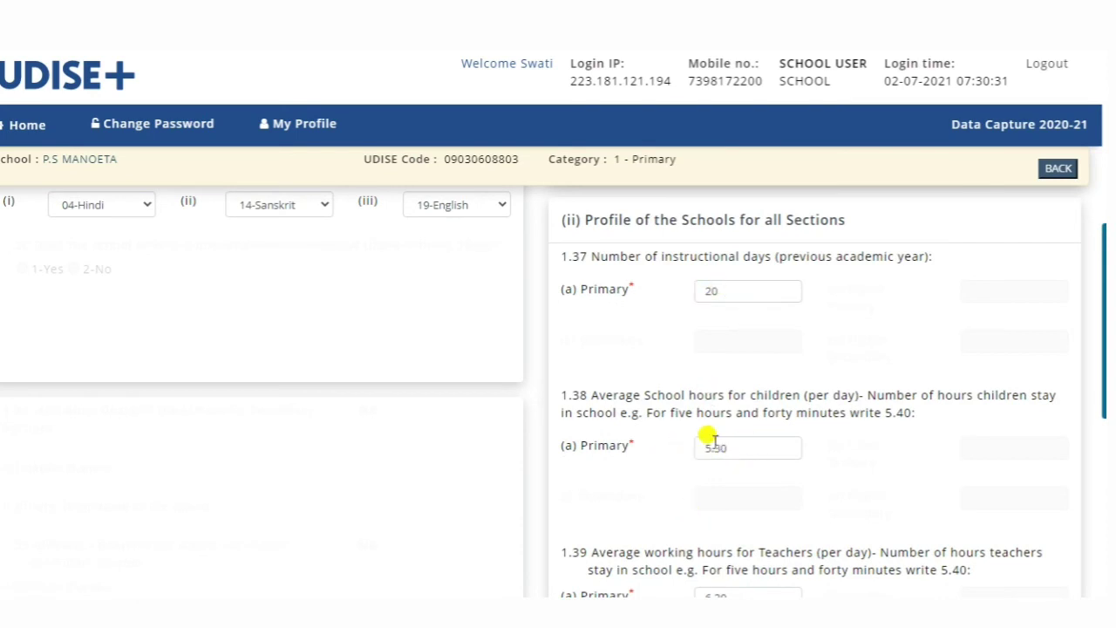
{"action": "scroll", "coordinate": [765, 446], "scroll_direction": "down", "scroll_amount": 3}
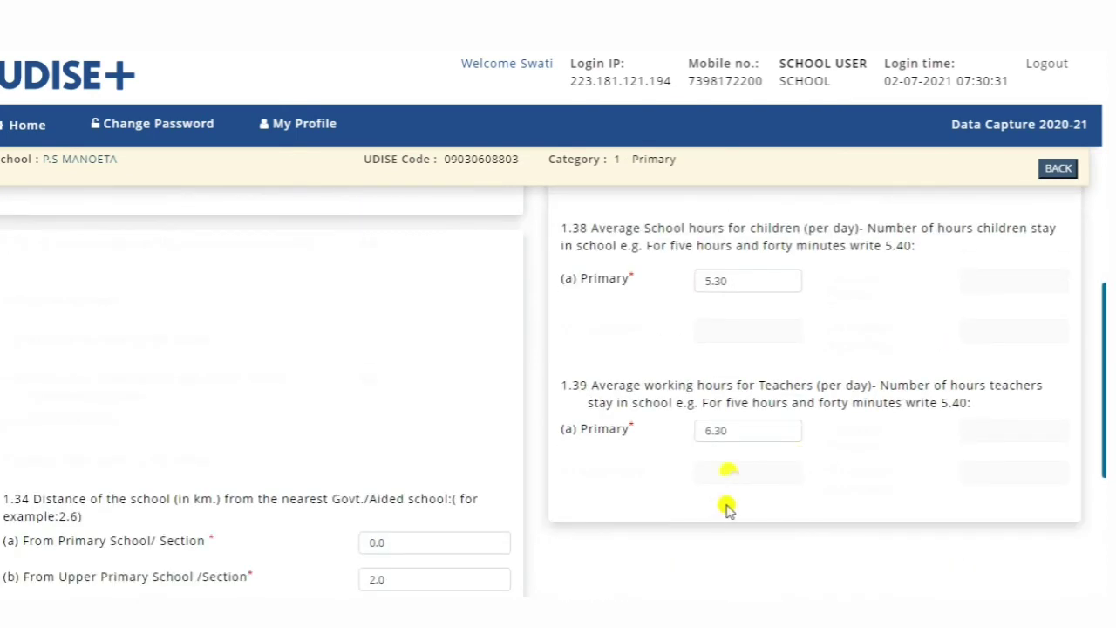
{"action": "scroll", "coordinate": [593, 352], "scroll_direction": "down", "scroll_amount": 5}
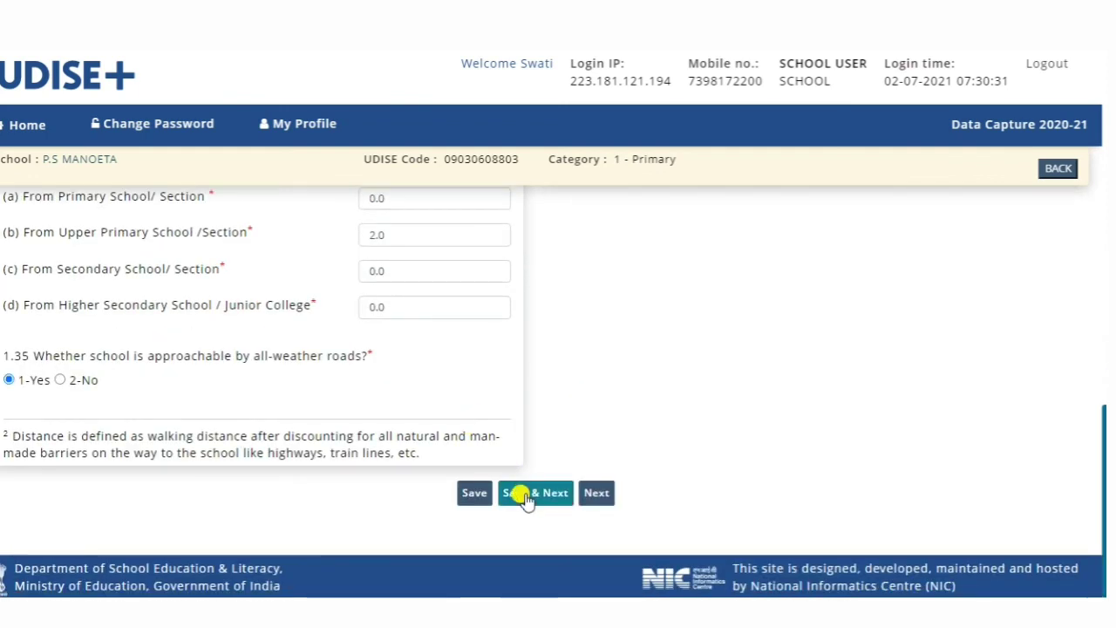
{"action": "left_click", "coordinate": [526, 495]}
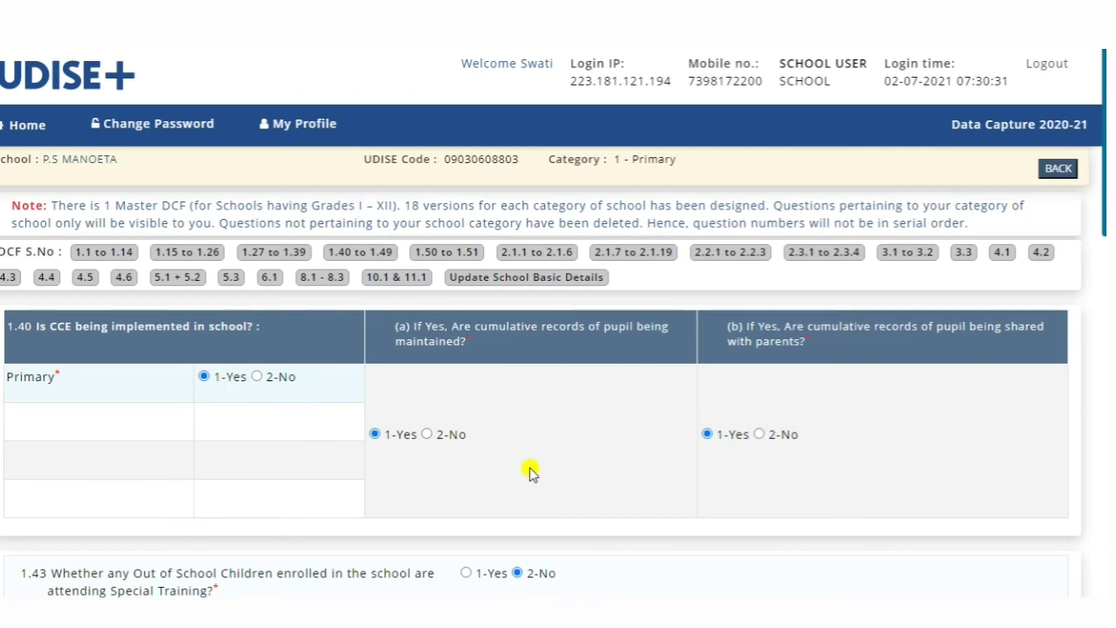
Answer question 1.46 on receiving the full set of textbooks with 1-Yes and open the choice of month received.
{"action": "scroll", "coordinate": [530, 471], "scroll_direction": "down", "scroll_amount": 2}
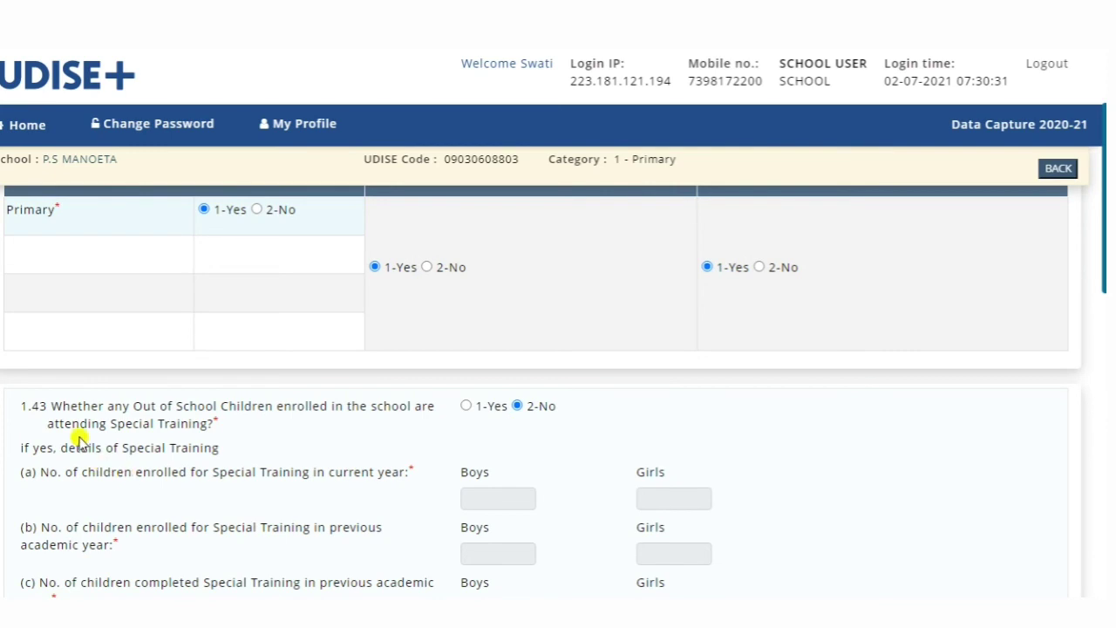
{"action": "scroll", "coordinate": [558, 434], "scroll_direction": "down", "scroll_amount": 4}
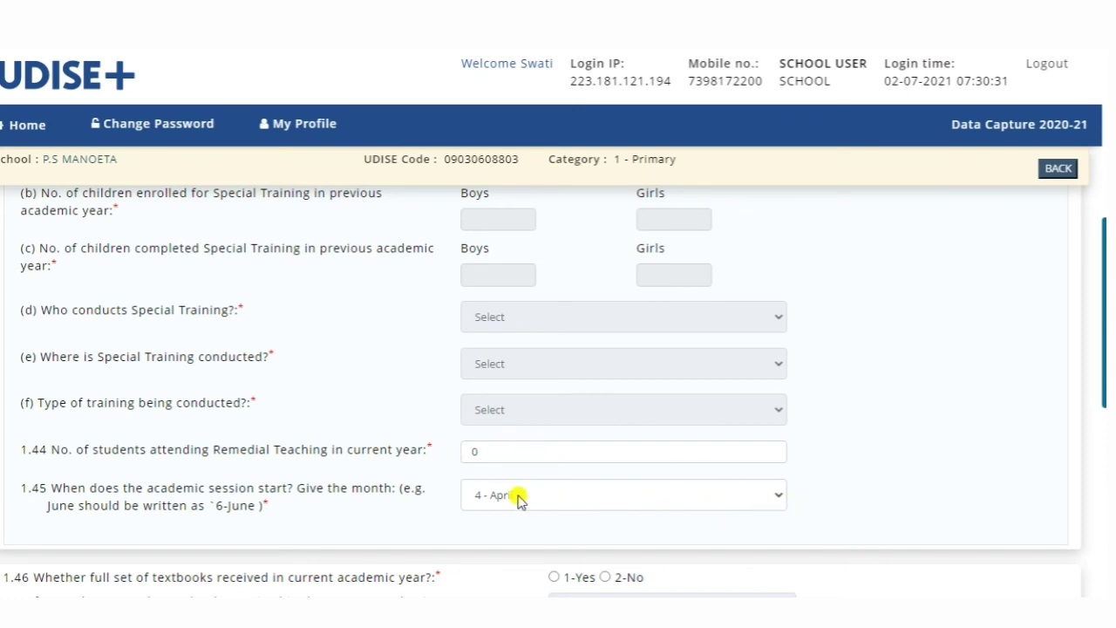
{"action": "scroll", "coordinate": [750, 510], "scroll_direction": "down", "scroll_amount": 1}
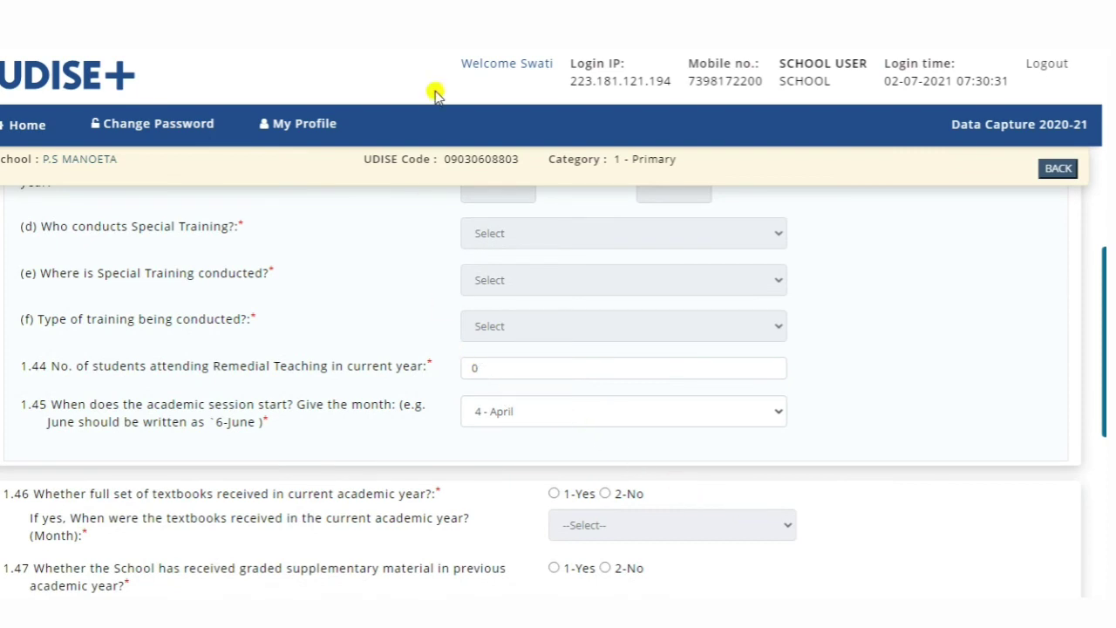
{"action": "left_click", "coordinate": [554, 495]}
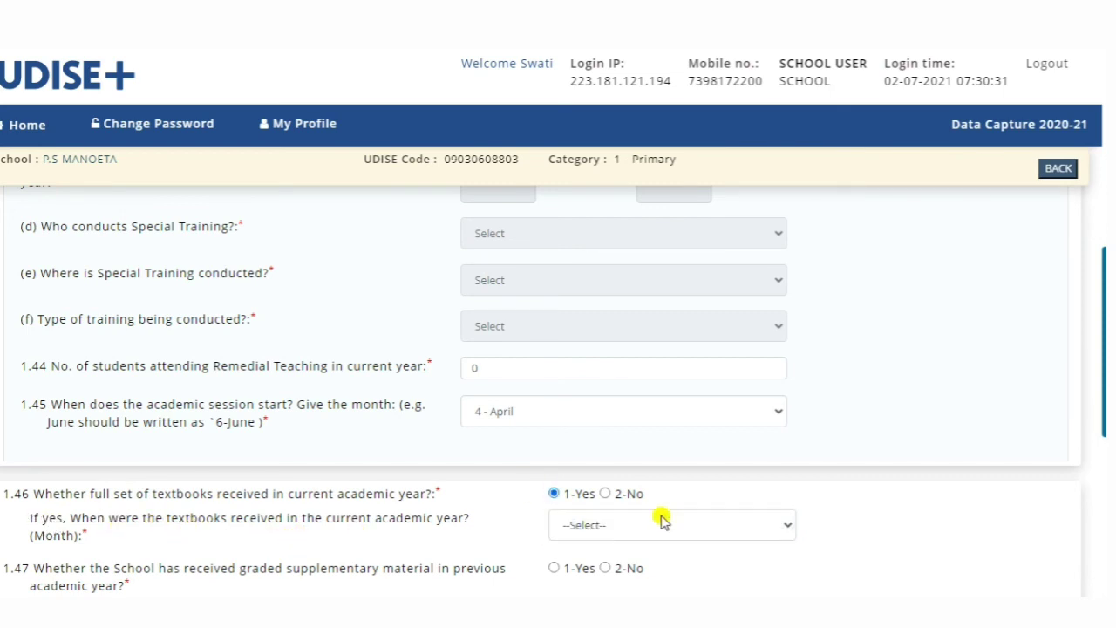
{"action": "left_click", "coordinate": [789, 527]}
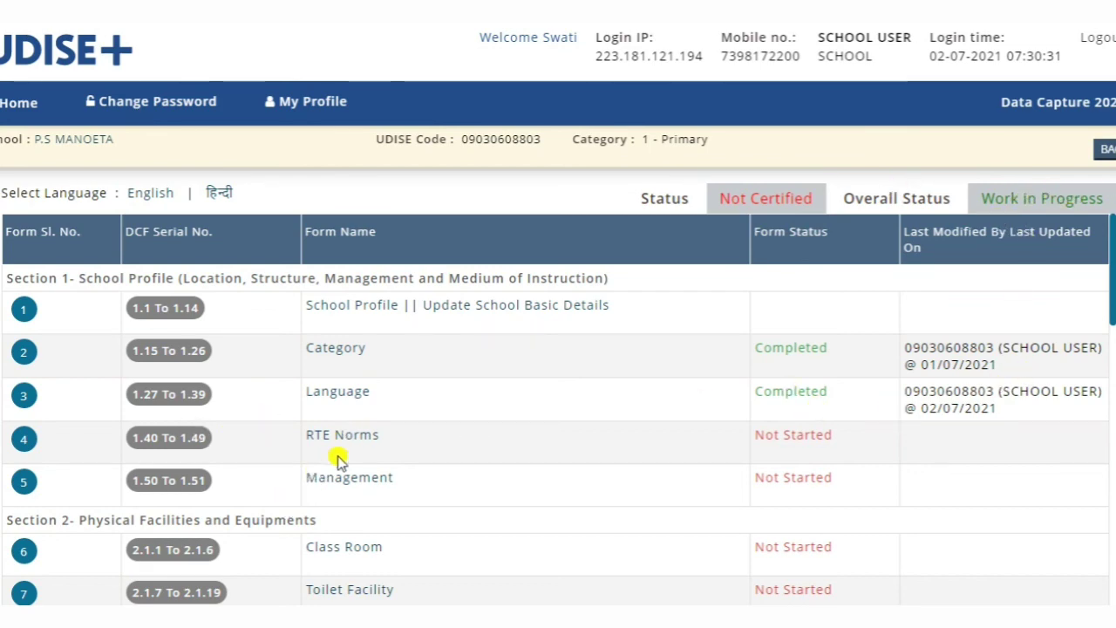
Examine the form status of all sections in the DCF form list, from School Profile down to Comparison and Certify Data.
{"action": "scroll", "coordinate": [332, 530], "scroll_direction": "down", "scroll_amount": 10}
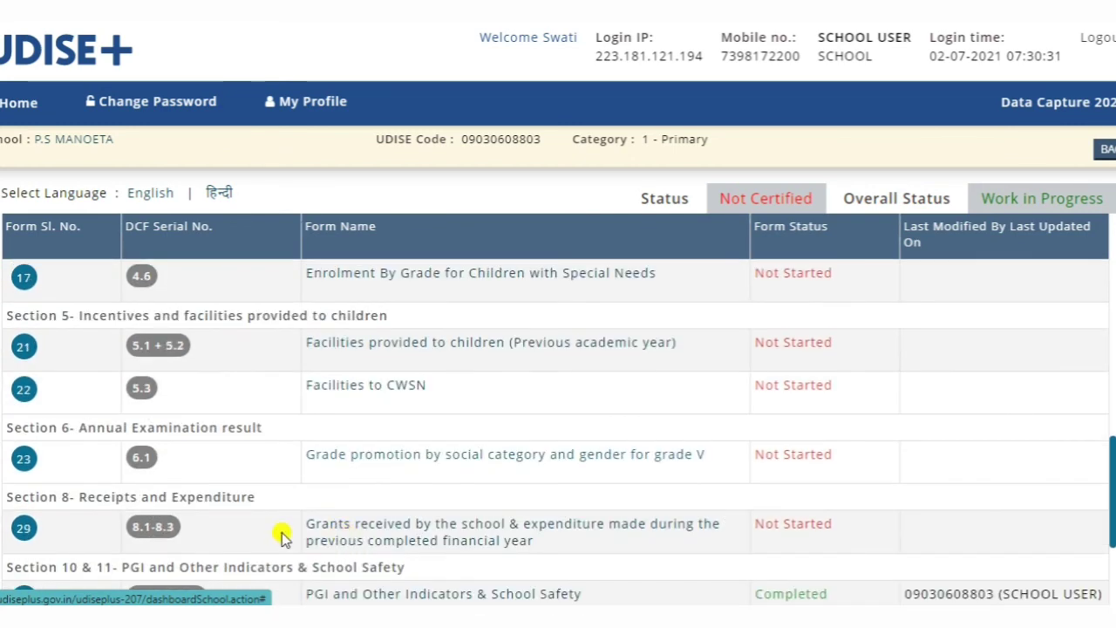
{"action": "scroll", "coordinate": [282, 525], "scroll_direction": "down", "scroll_amount": 2}
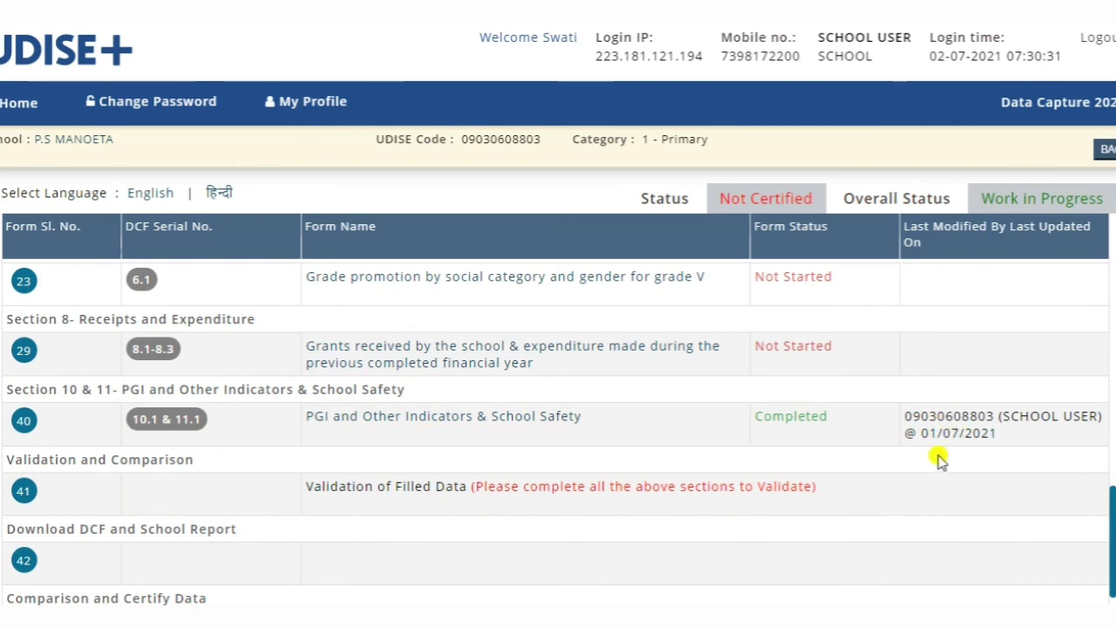
{"action": "scroll", "coordinate": [898, 426], "scroll_direction": "up", "scroll_amount": 3}
{"action": "scroll", "coordinate": [885, 425], "scroll_direction": "up", "scroll_amount": 4}
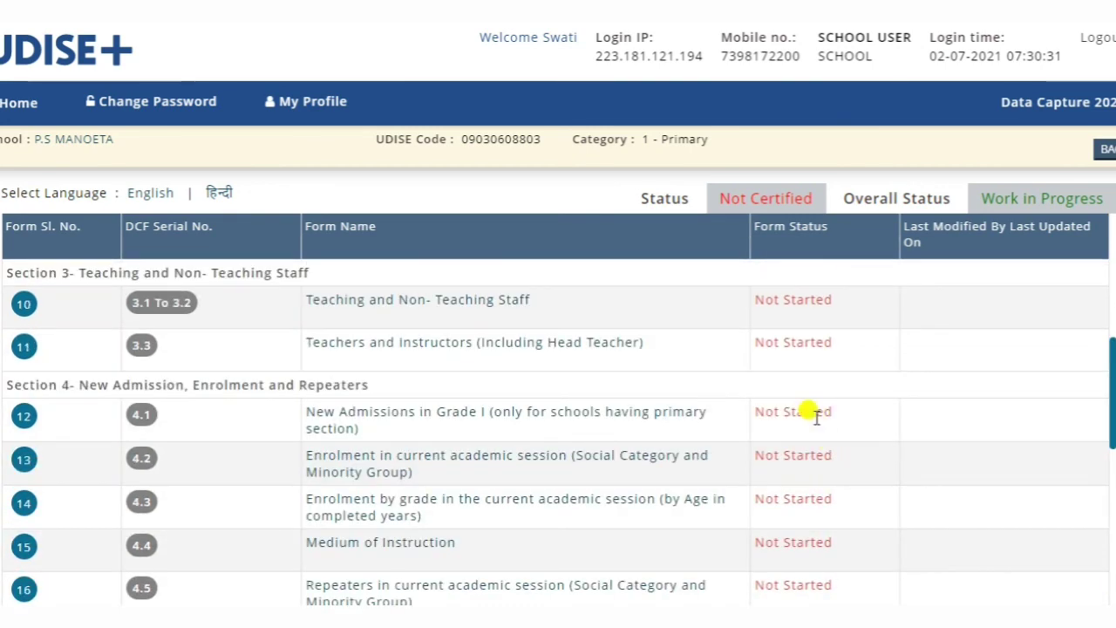
{"action": "scroll", "coordinate": [812, 411], "scroll_direction": "up", "scroll_amount": 5}
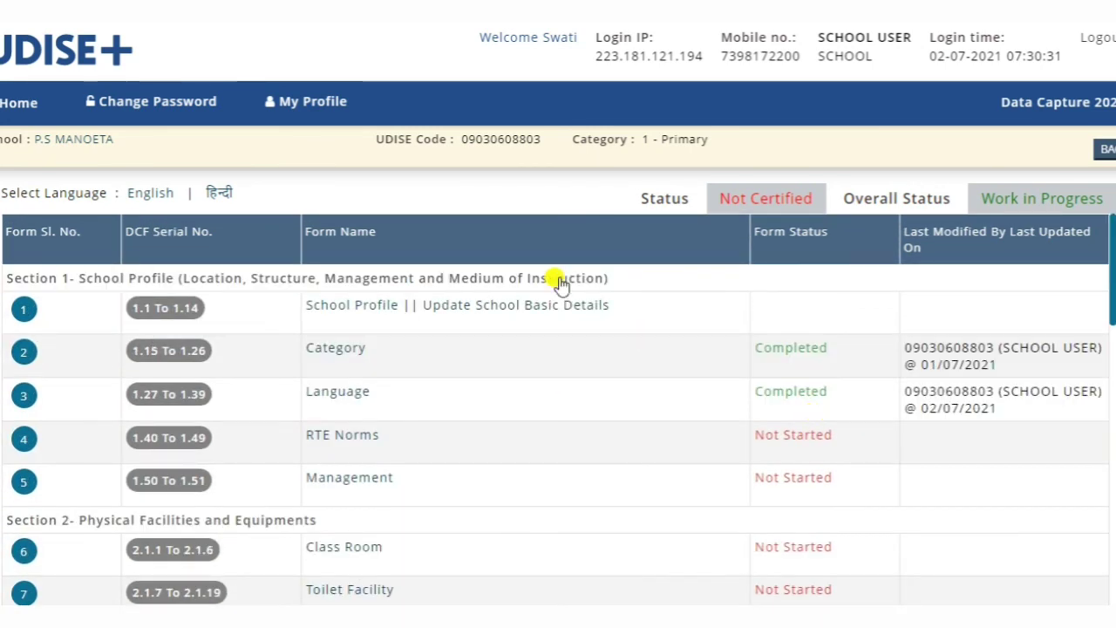